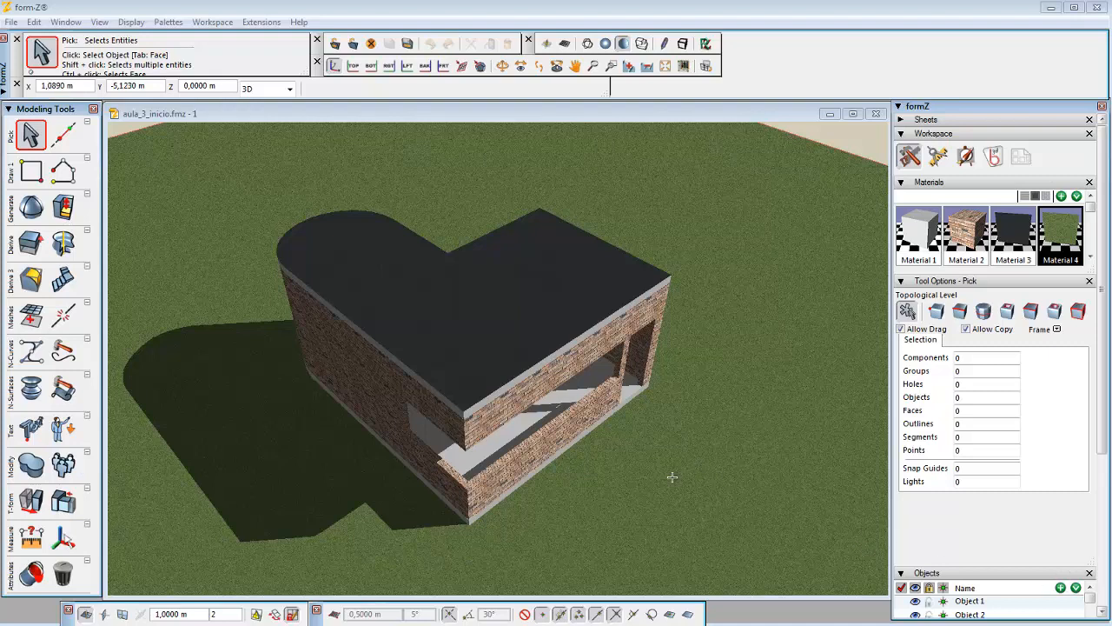
Set the project's working units to centimeters and switch the model display to shaded with edges and no shadows
left_click(11, 22)
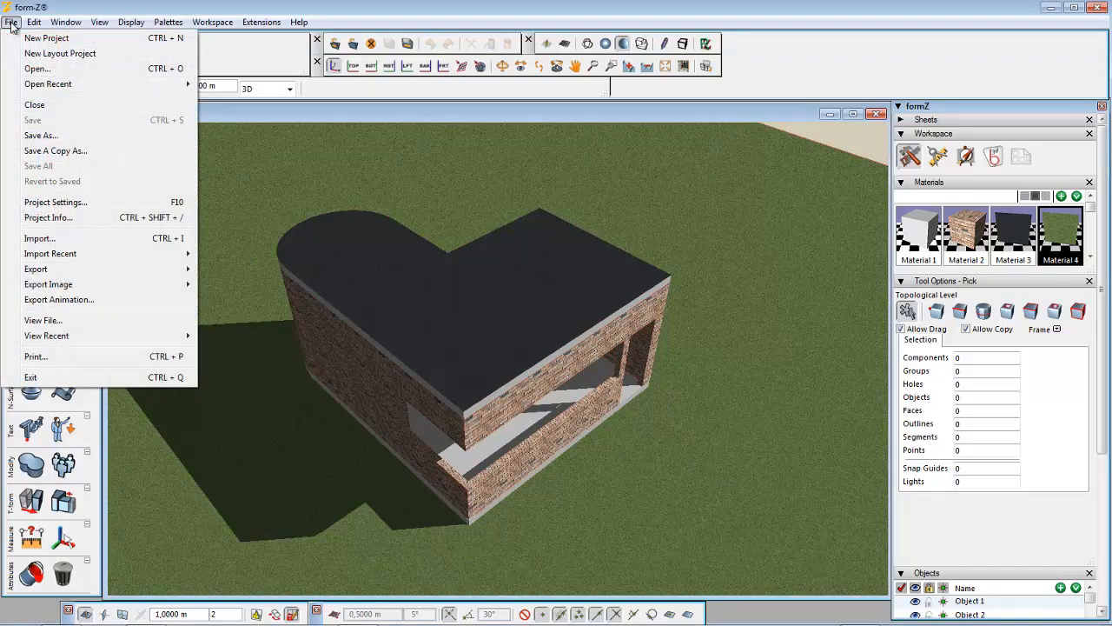
left_click(55, 204)
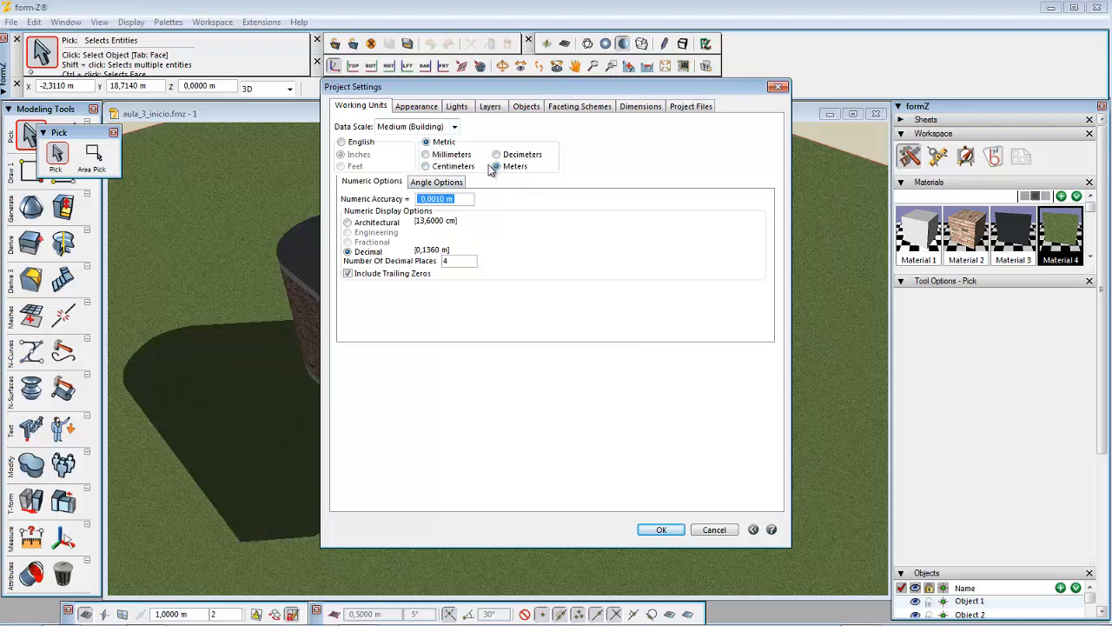
left_click(426, 166)
left_click(662, 530)
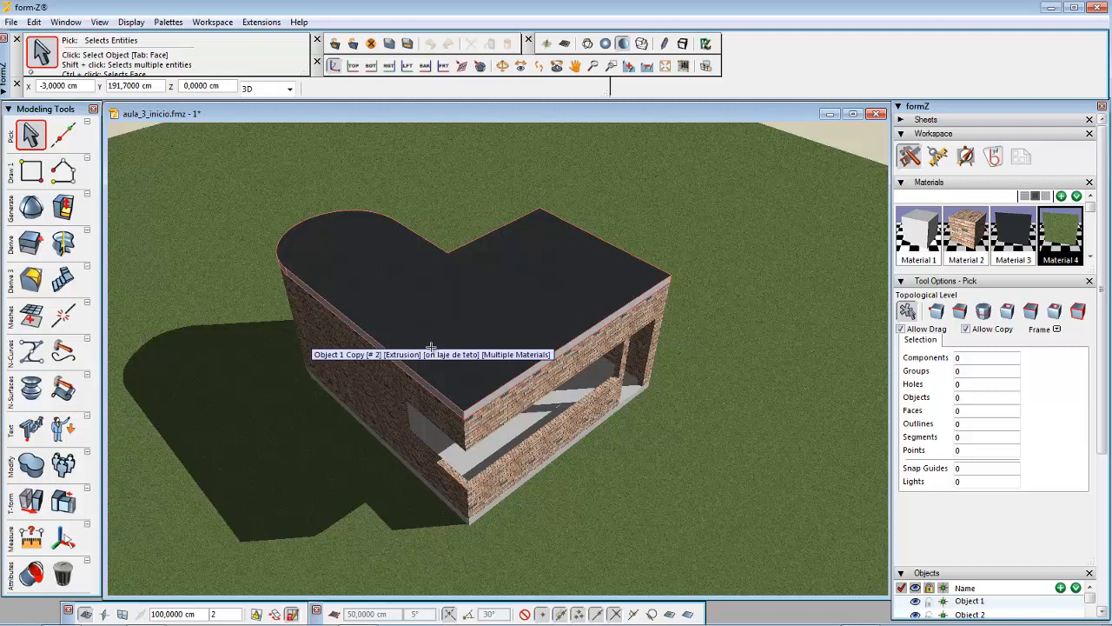
left_click(605, 44)
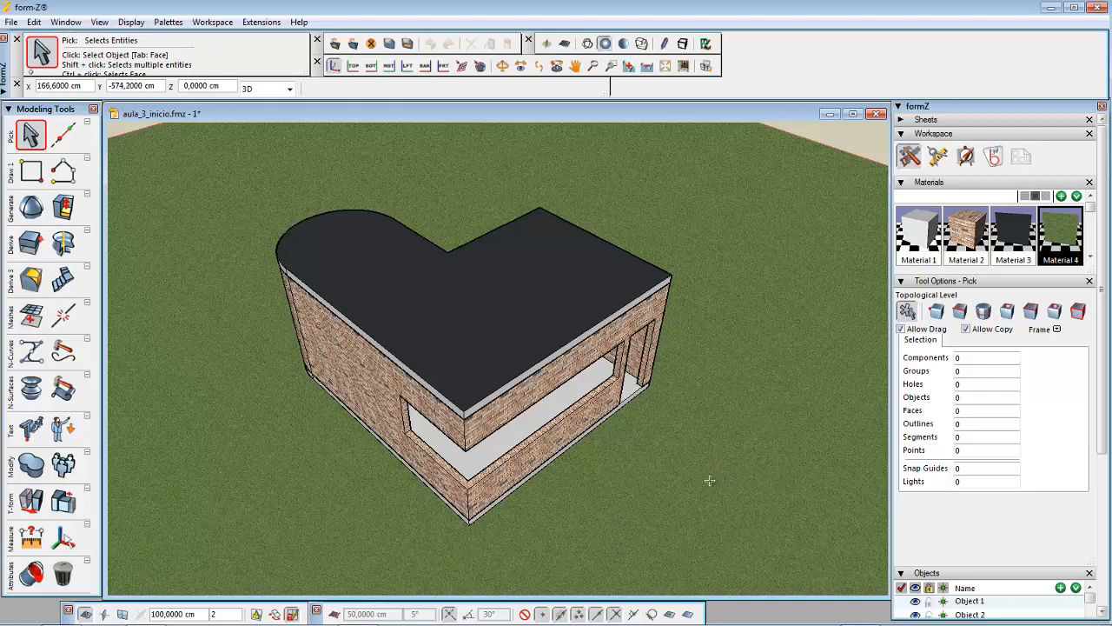
Extrude the top face of the low brick wall under the corner window 2 cm, perpendicular to the surface, as a sill
scroll(631, 458, "up", 2)
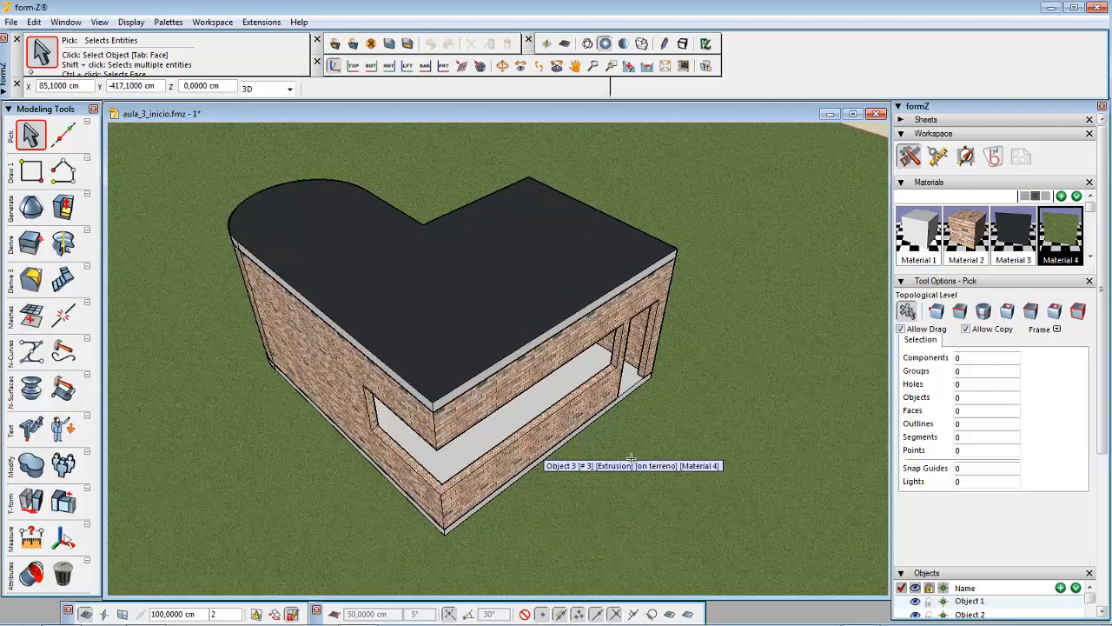
scroll(493, 519, "up", 1)
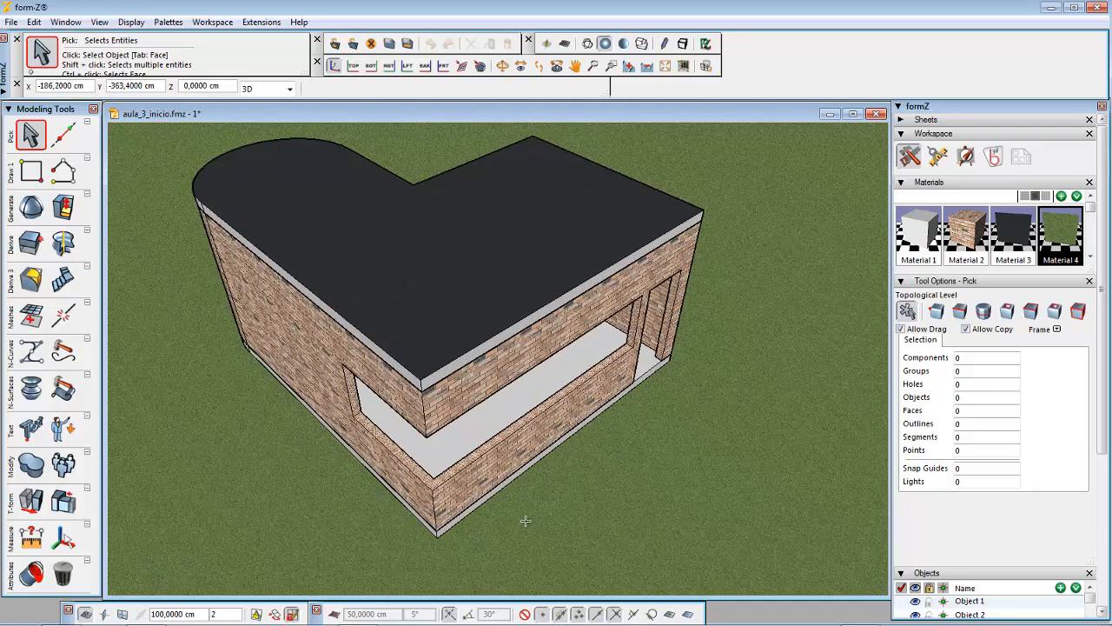
scroll(534, 513, "up", 1)
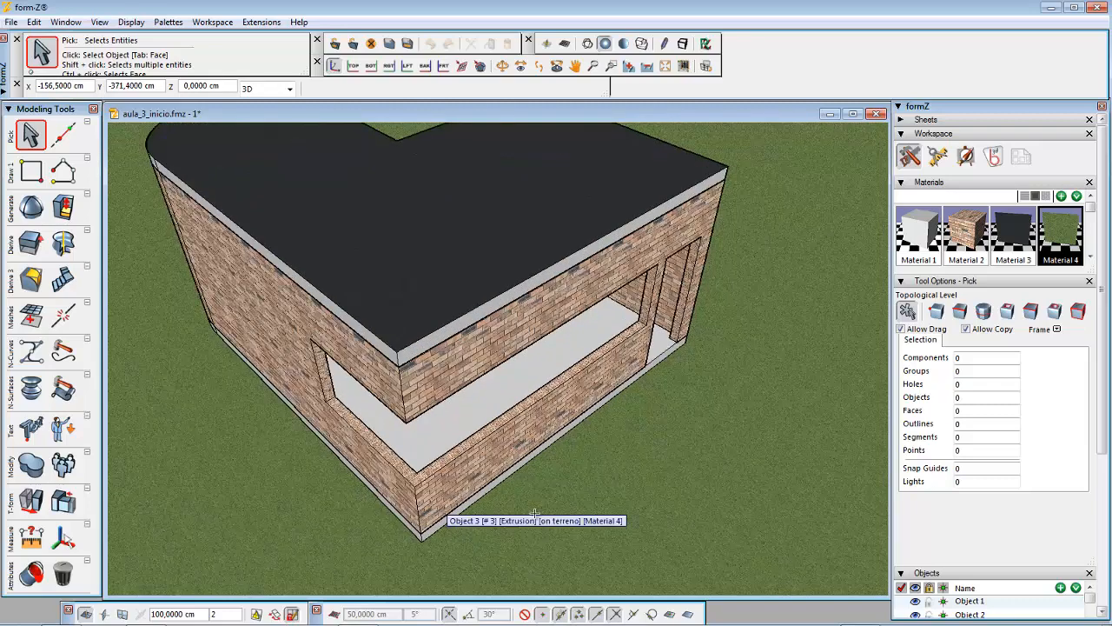
scroll(535, 513, "up", 1)
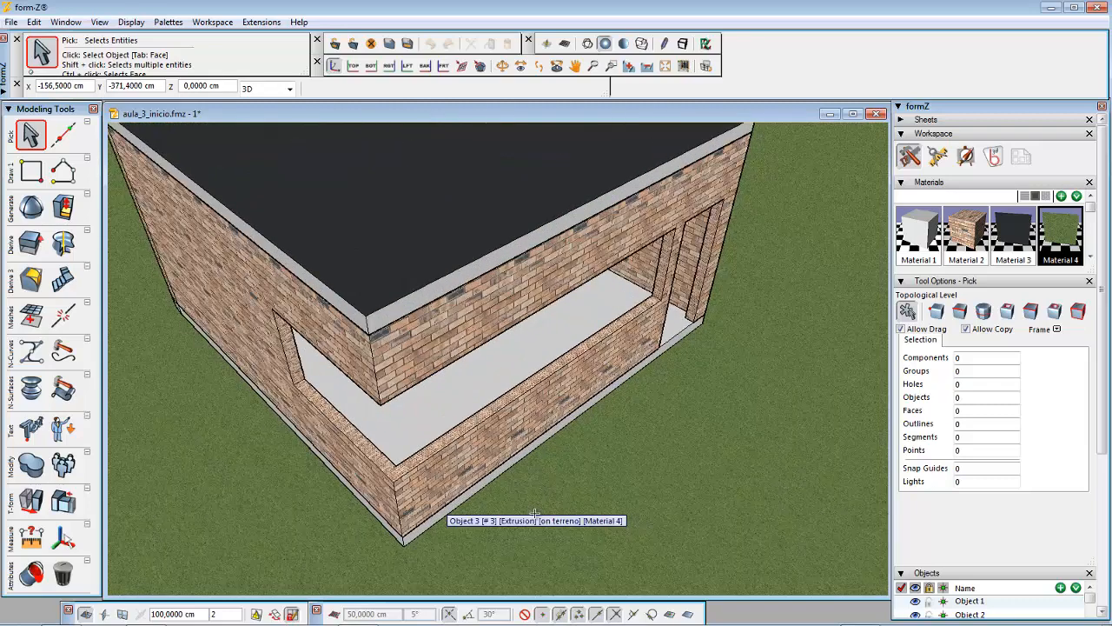
scroll(534, 514, "up", 1)
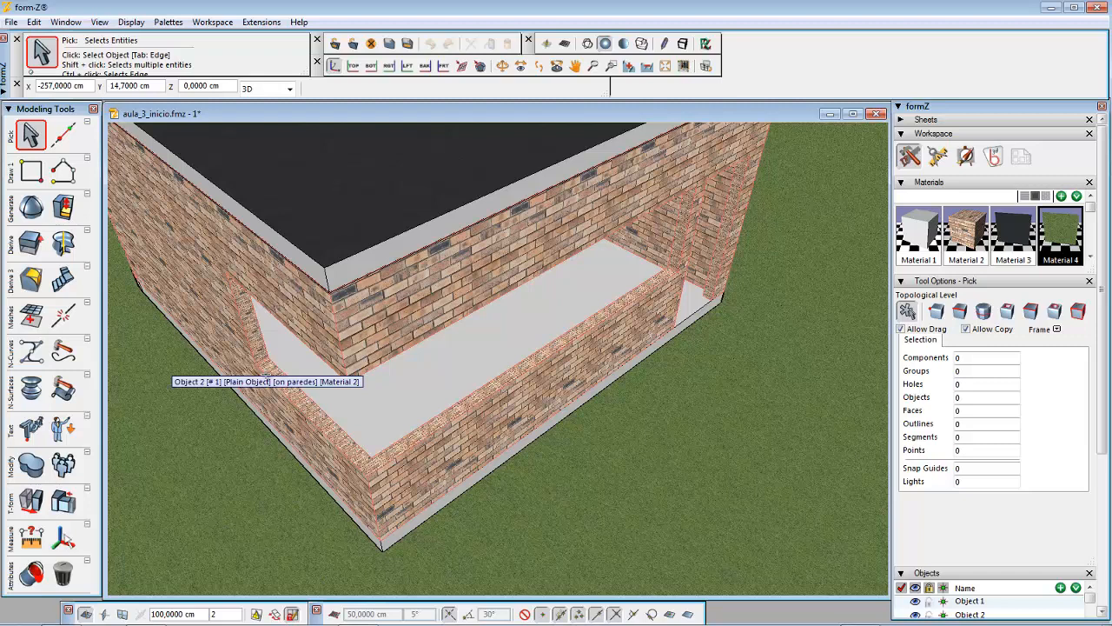
left_click(31, 243)
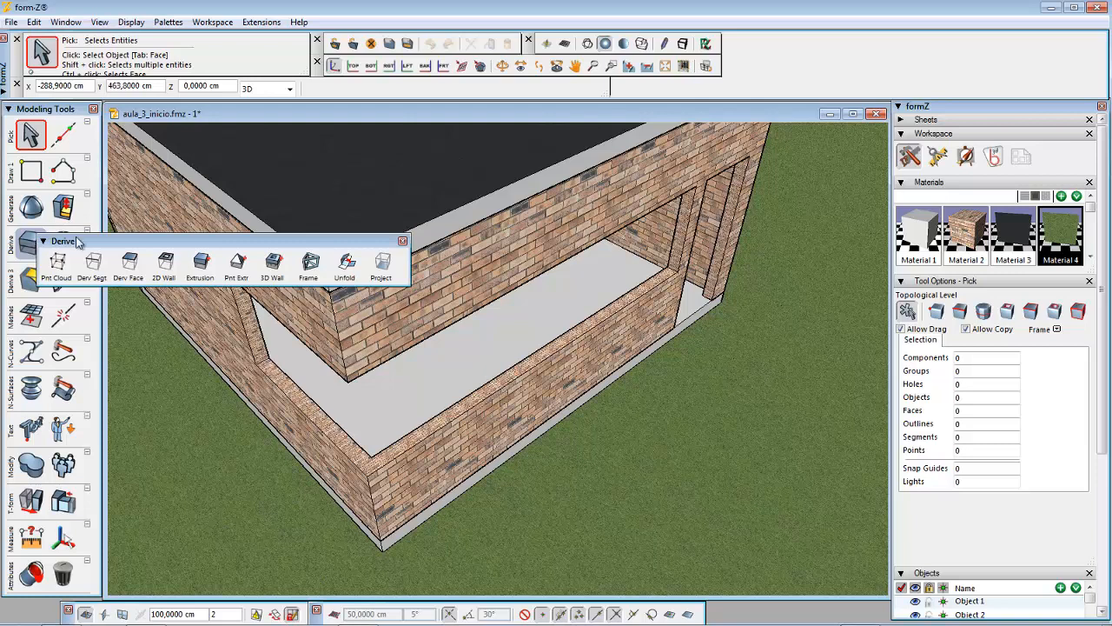
left_click(201, 263)
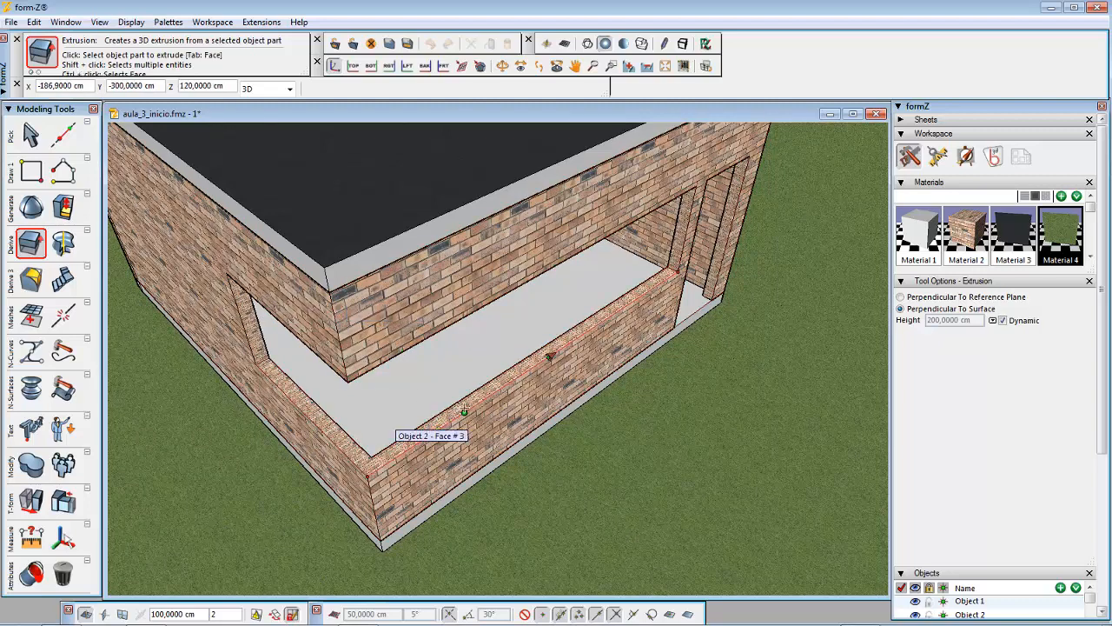
left_click(500, 377)
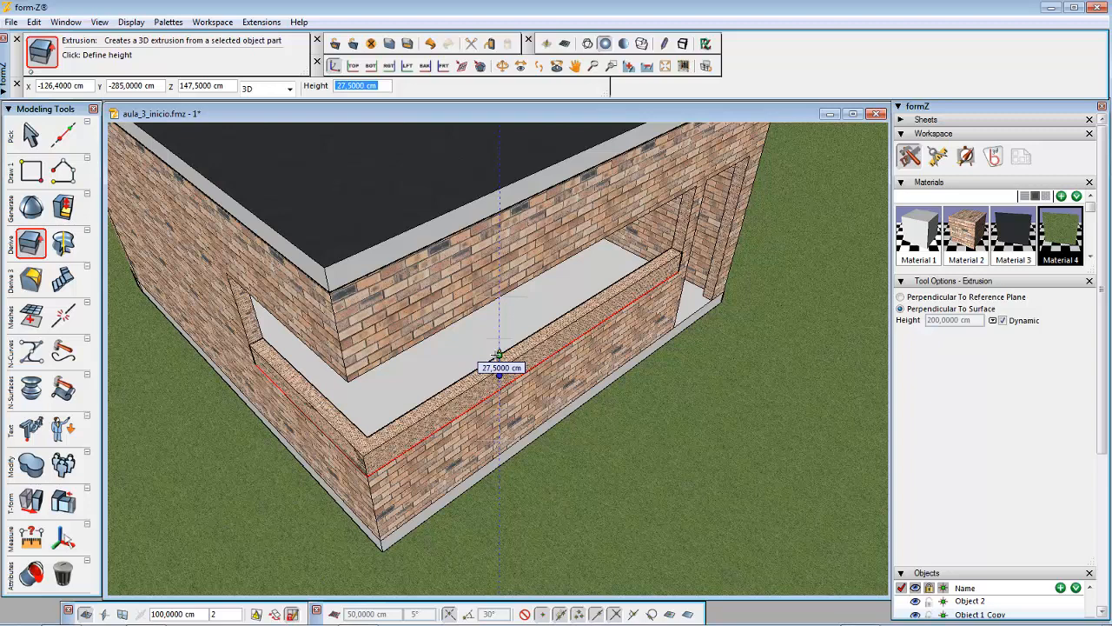
type("2")
key("Return")
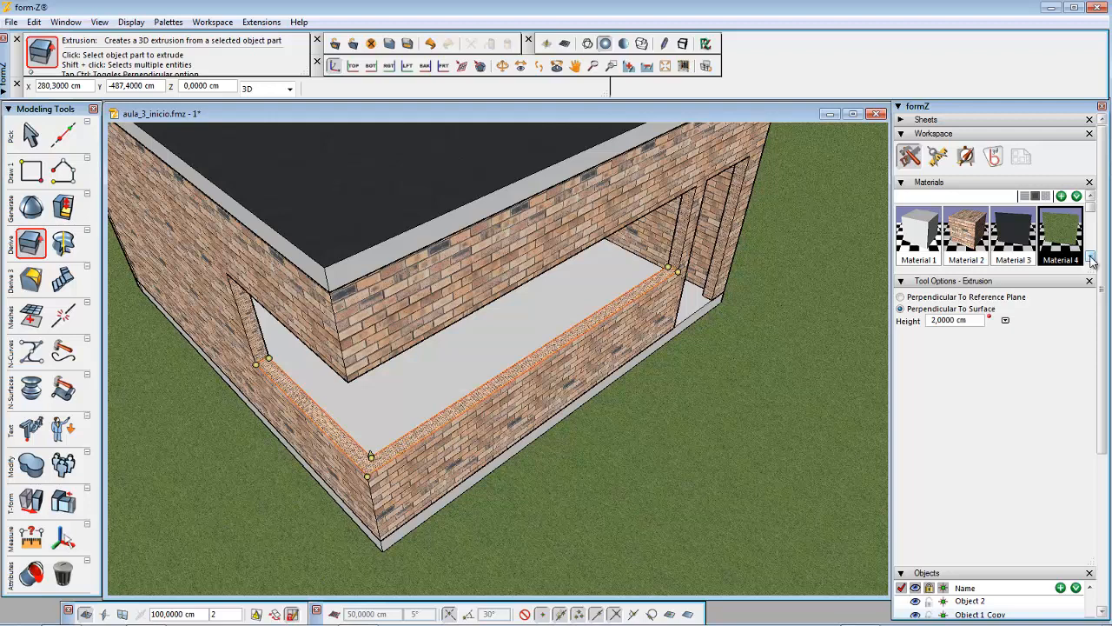
Give Material 5 the Marble 10 texture from the Stone_Finish material library
left_click(1092, 259)
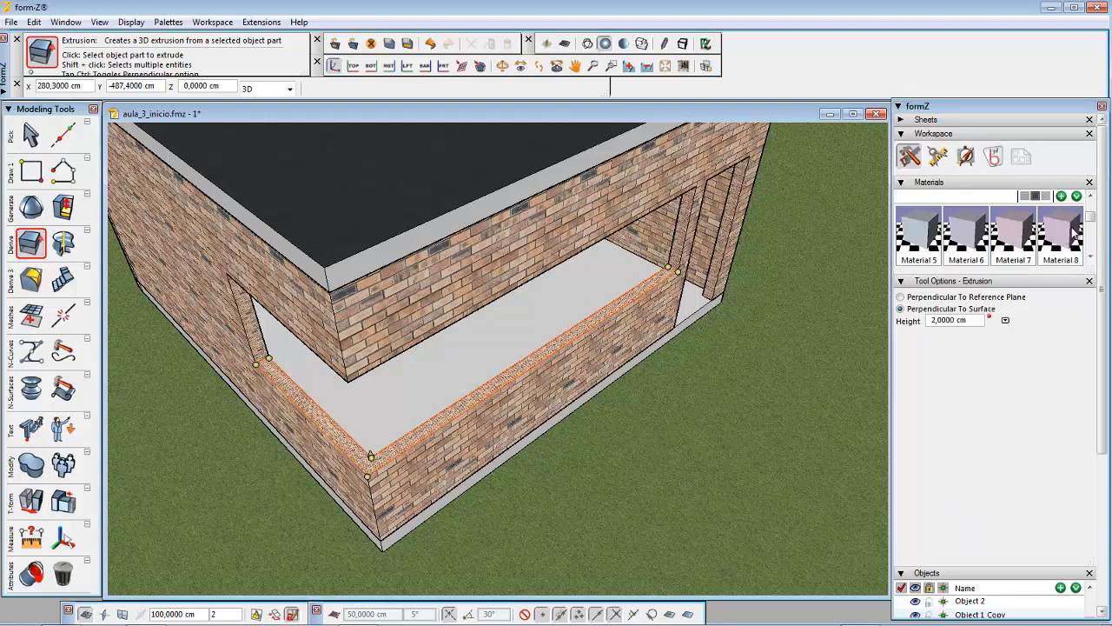
left_click(913, 227)
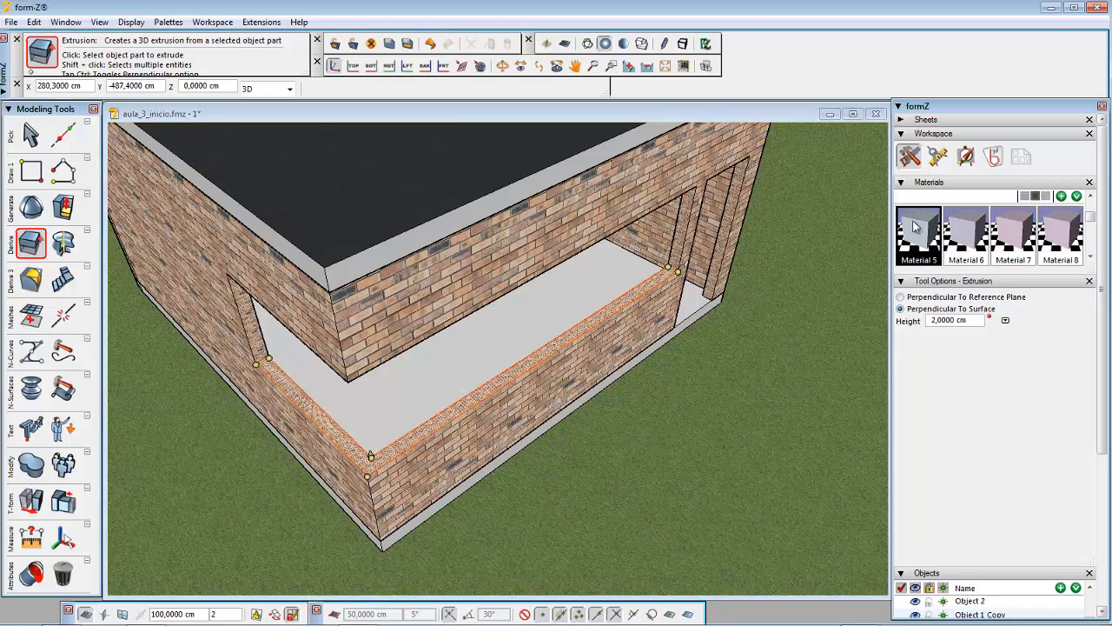
double_click(913, 227)
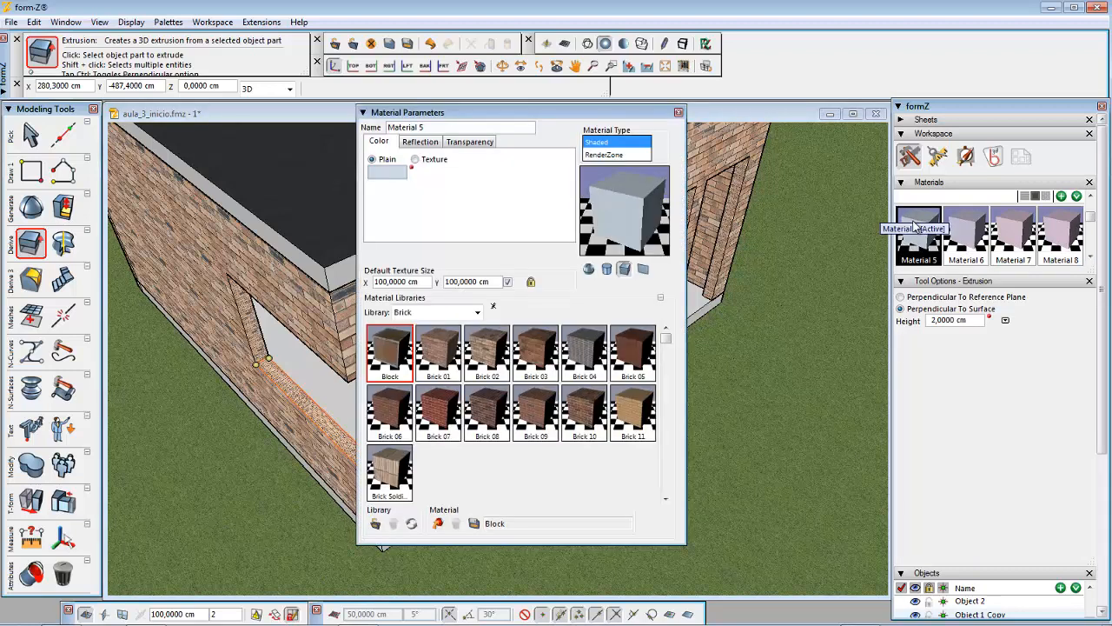
left_click(478, 313)
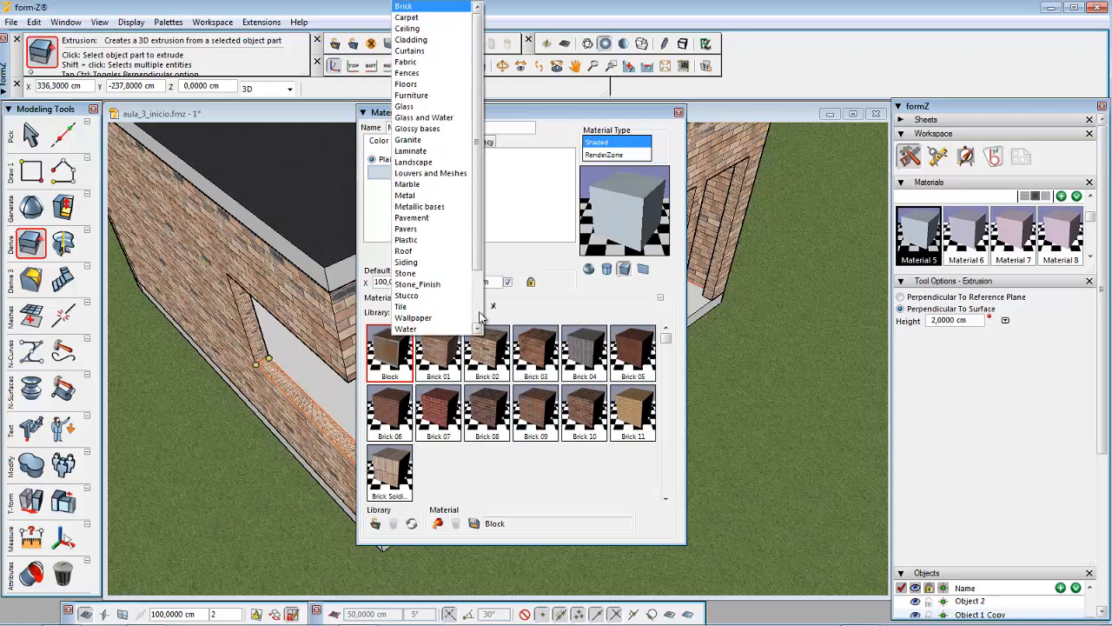
left_click(438, 284)
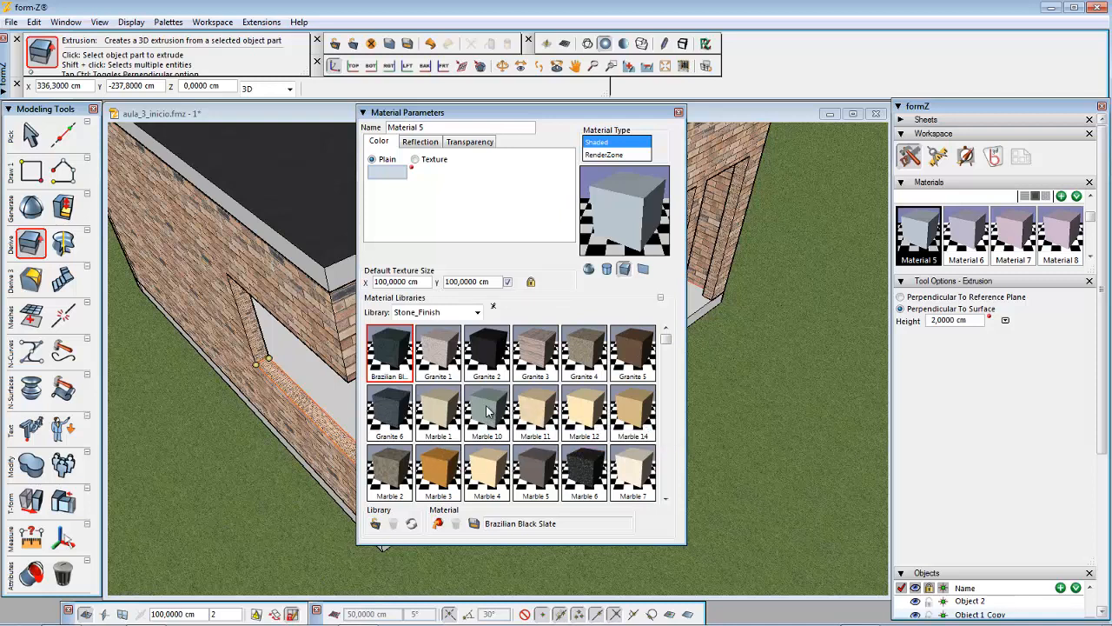
left_click_drag(486, 412, 618, 210)
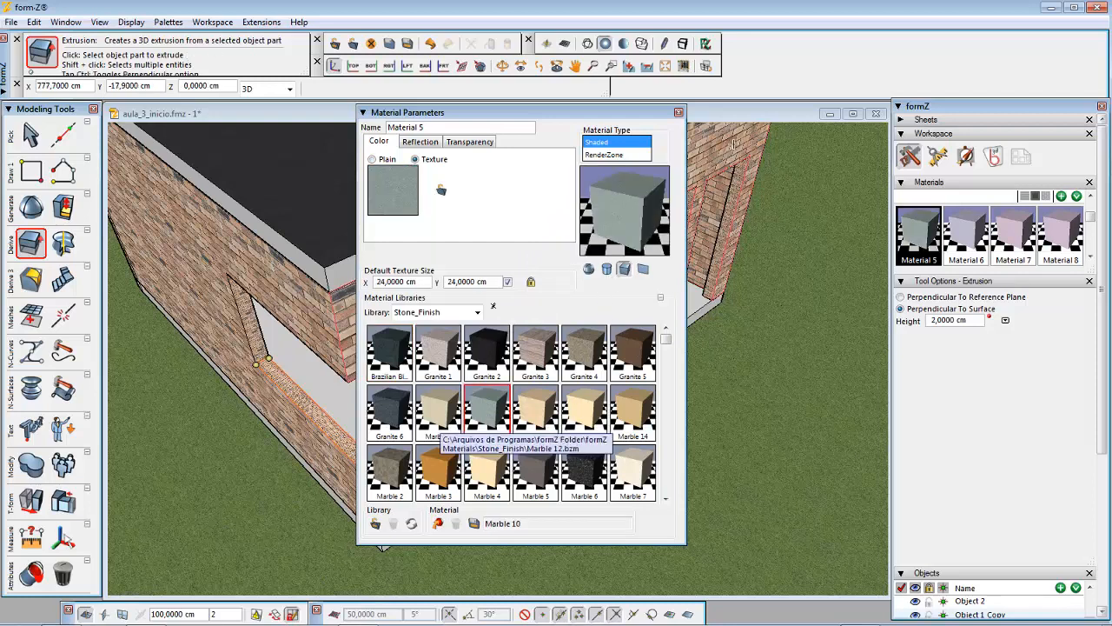
left_click(680, 114)
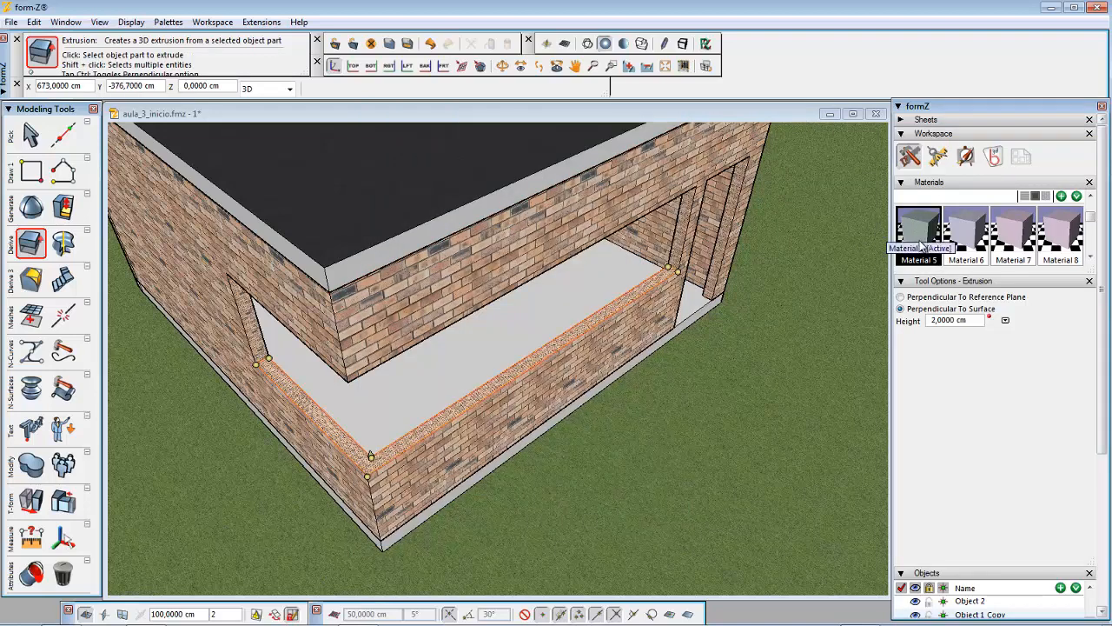
Finish the extrusion and apply Material 5 to the thin sill on the low wall beneath the corner window
left_click_drag(921, 246, 495, 399)
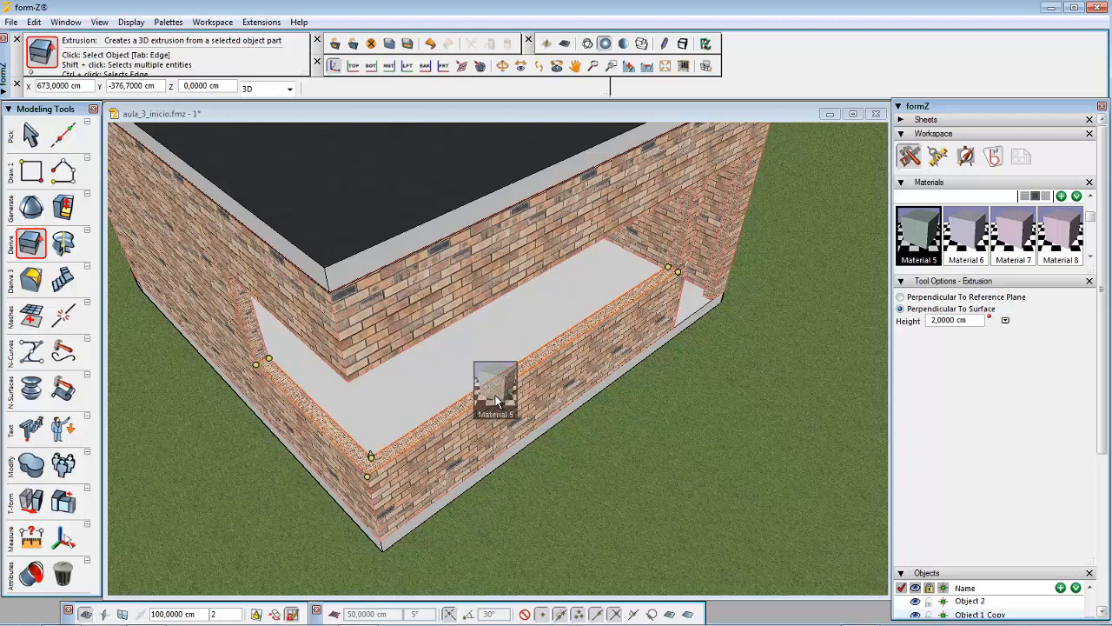
left_click_drag(497, 400, 921, 243)
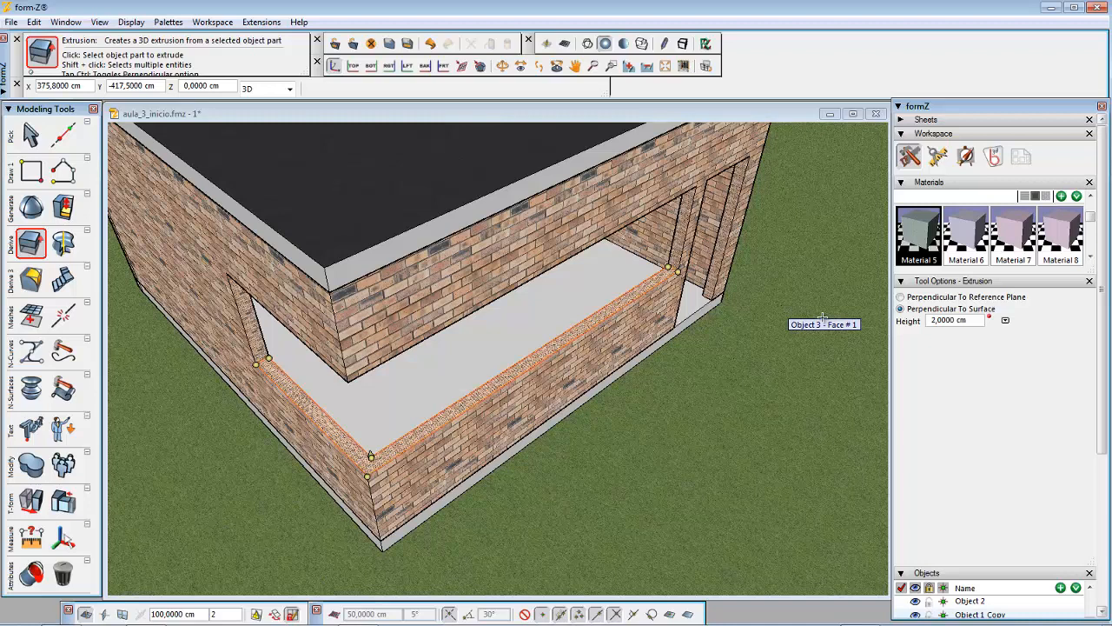
key("Return")
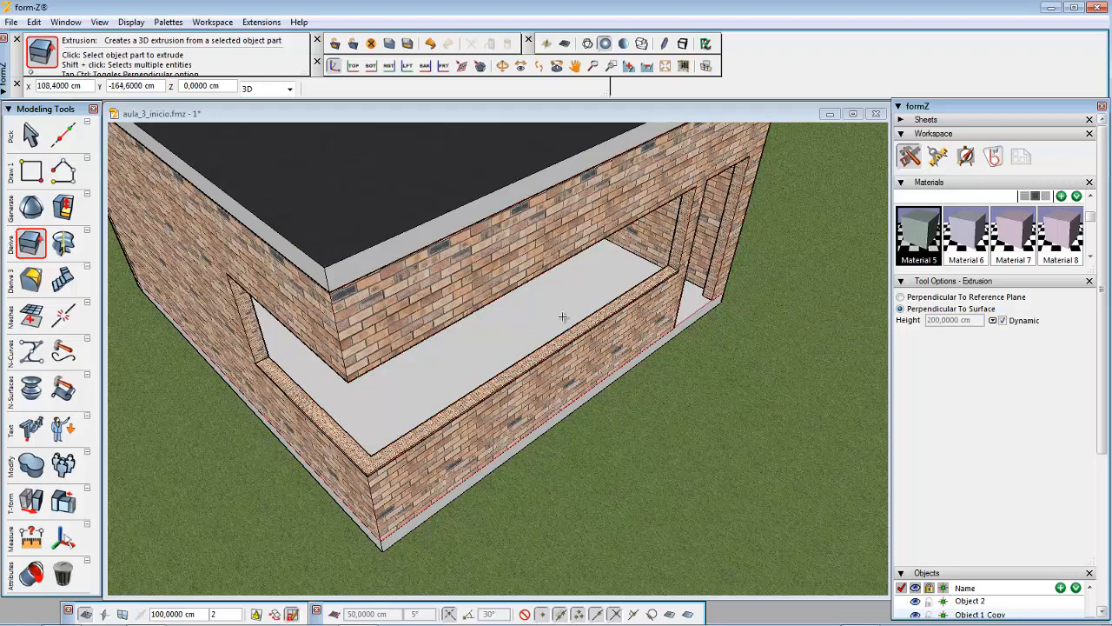
scroll(525, 379, "up", 3)
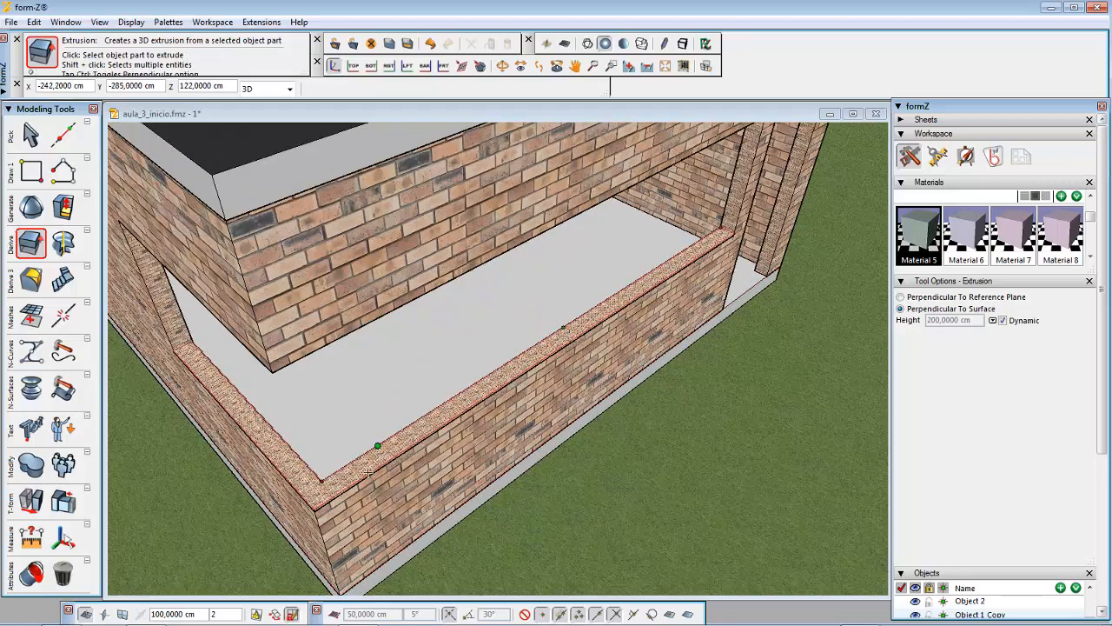
scroll(289, 504, "up", 2)
scroll(278, 506, "up", 1)
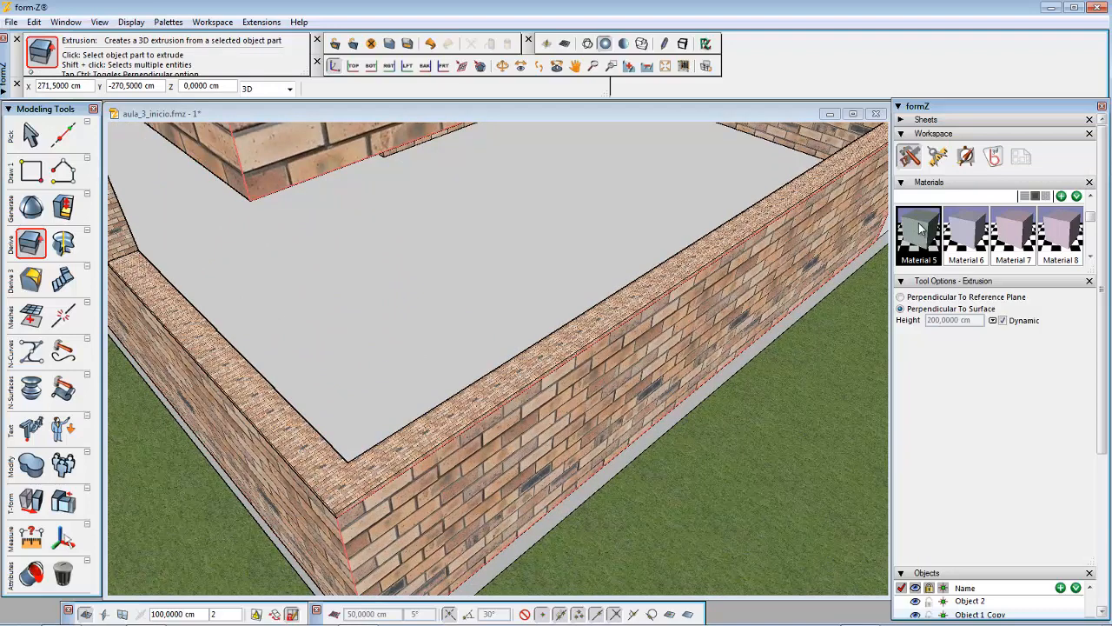
left_click_drag(919, 227, 713, 244)
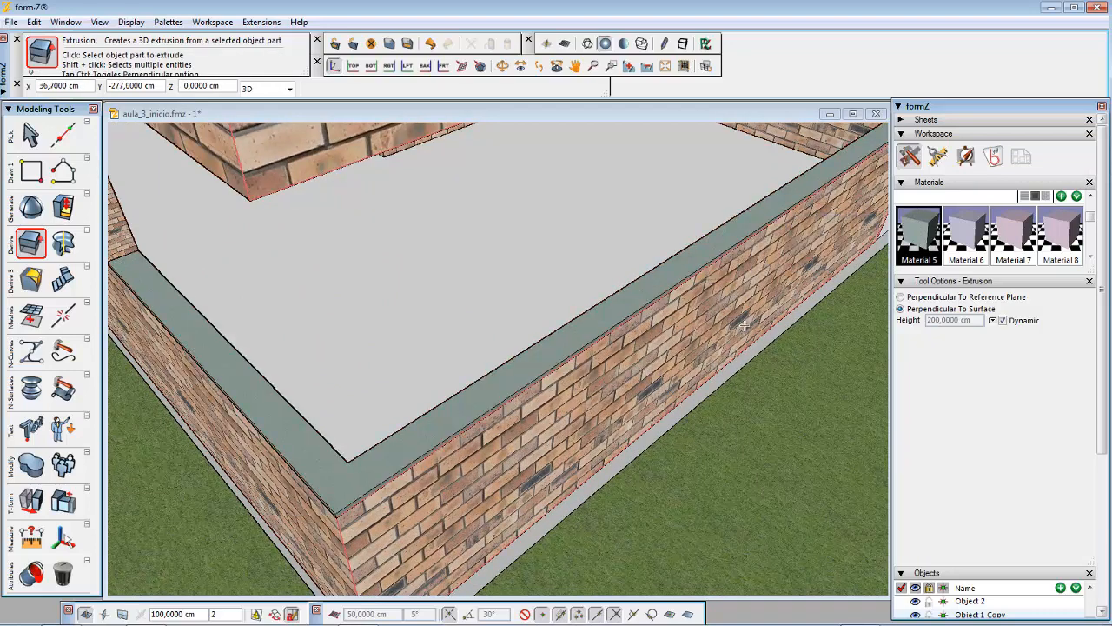
Save the project with the whole window sill in view
scroll(744, 325, "down", 4)
middle_click_drag(746, 327, 619, 378)
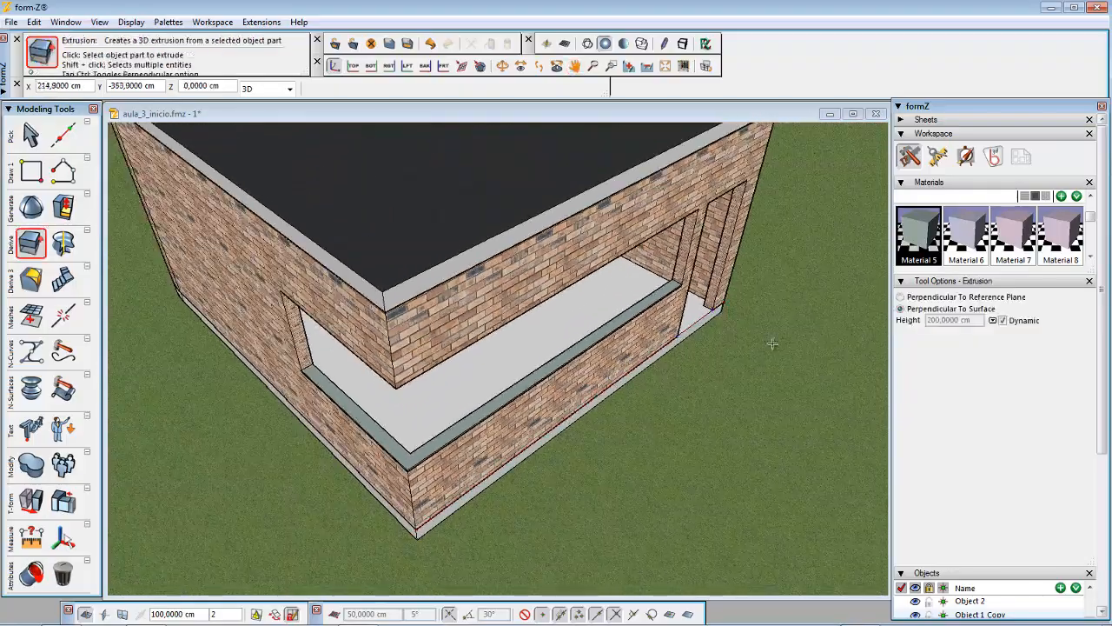
mouse_move(772, 344)
middle_mouse_down()
mouse_move(764, 360)
mouse_move(782, 347)
middle_mouse_up()
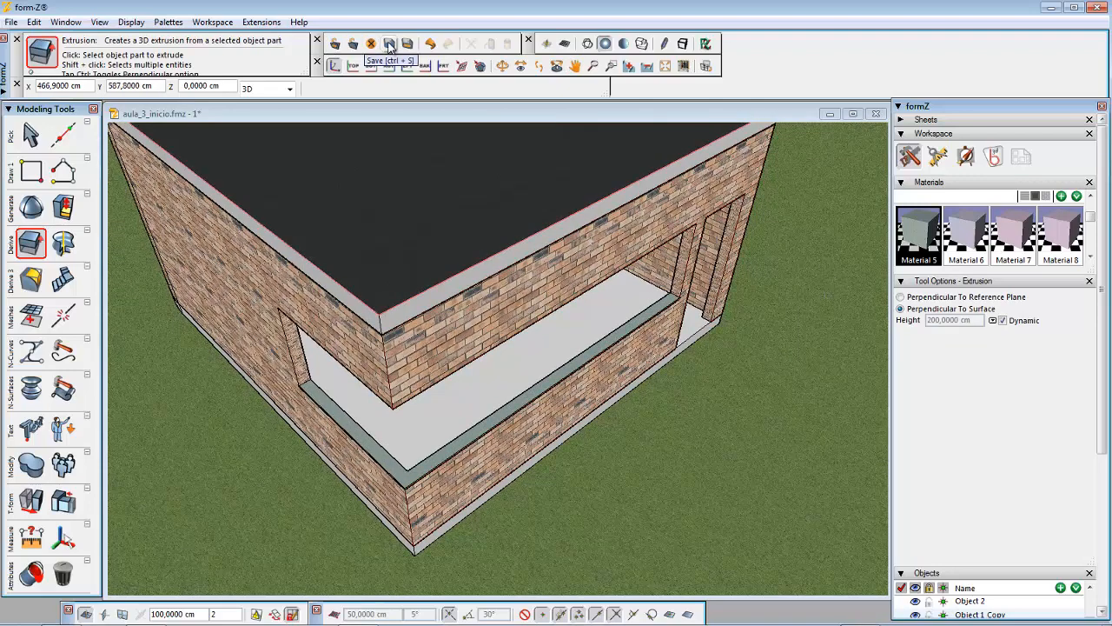
left_click(389, 44)
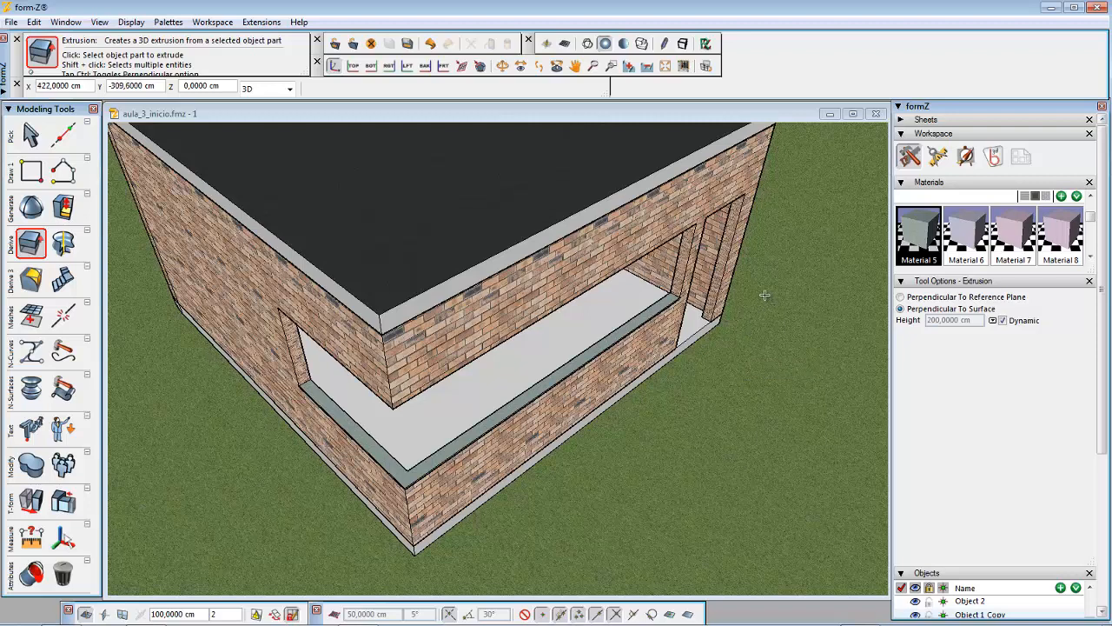
Give Material 6 the Maple texture from the Wood_working material library, with the doorway in view
middle_click_drag(748, 306, 702, 240)
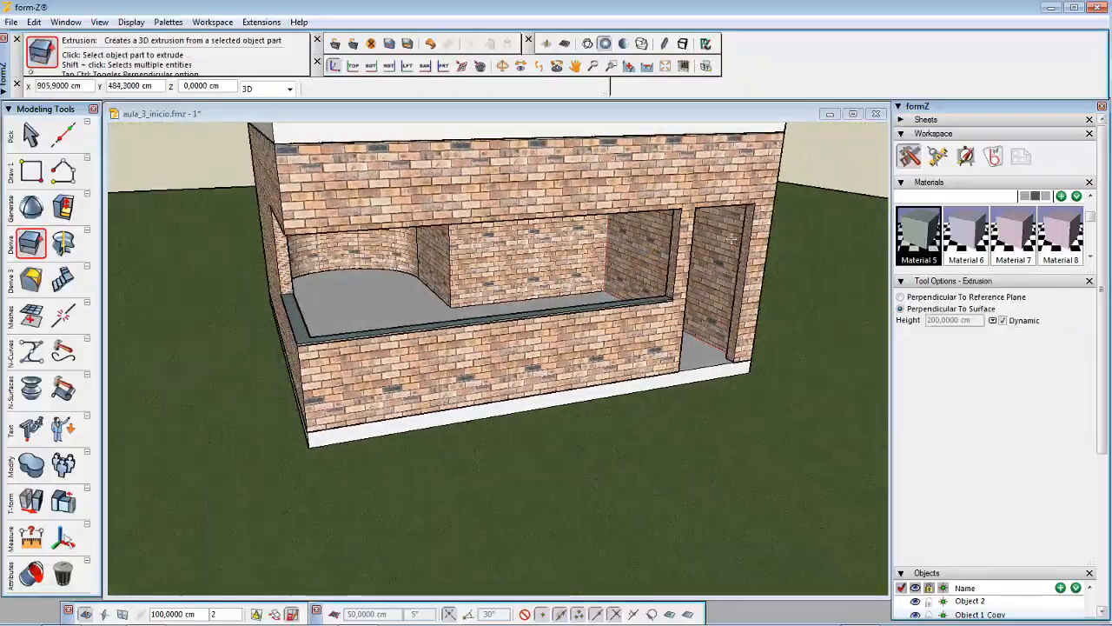
scroll(732, 240, "up", 5)
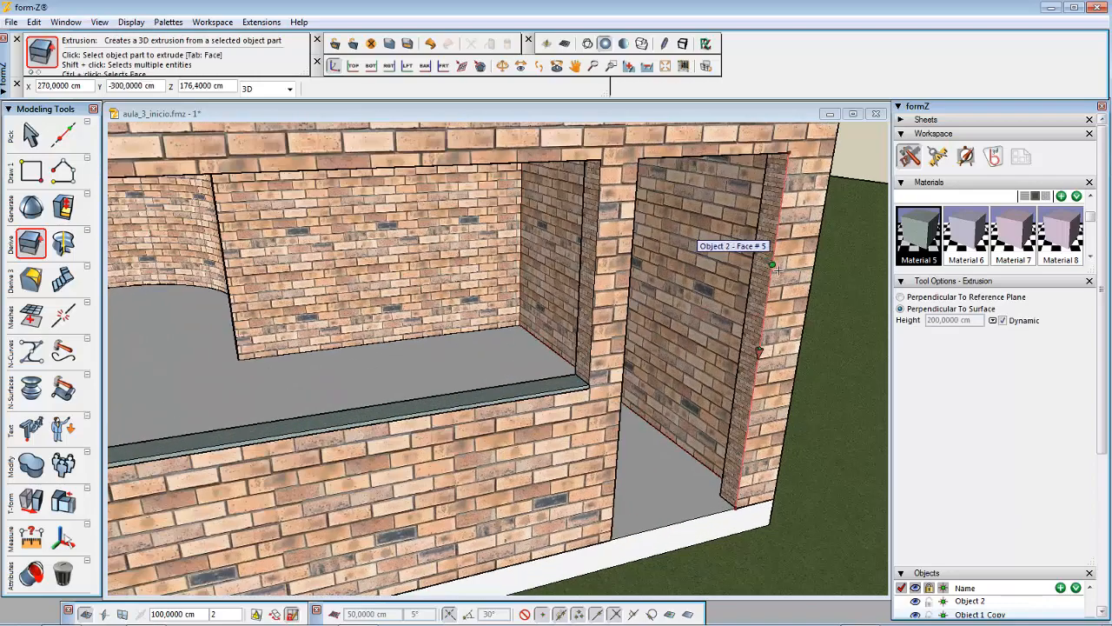
middle_click_drag(788, 277, 683, 286)
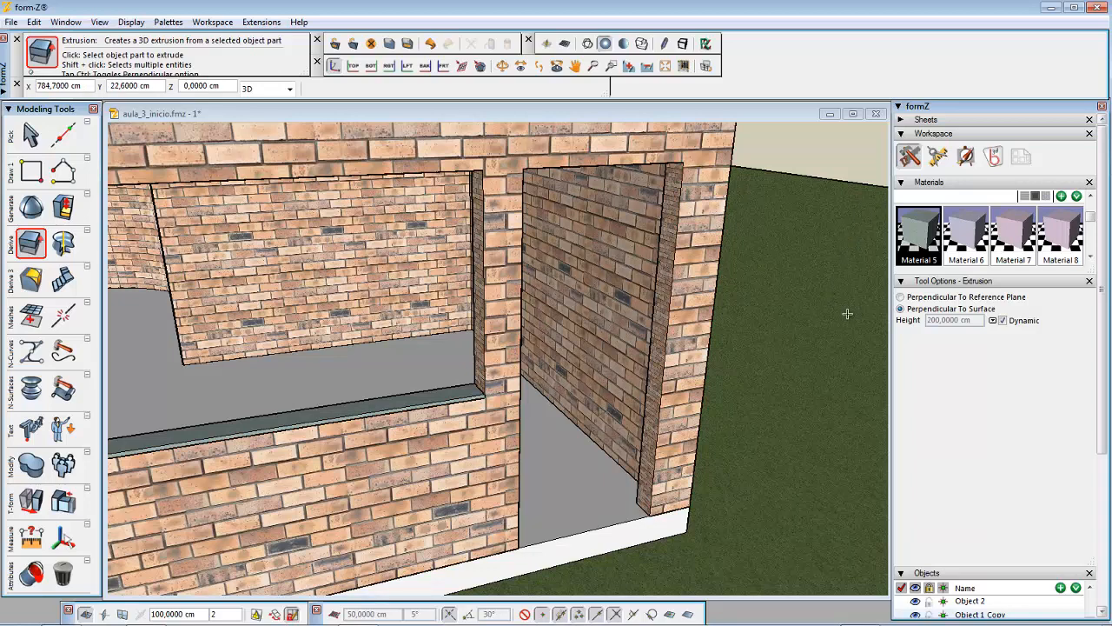
double_click(967, 240)
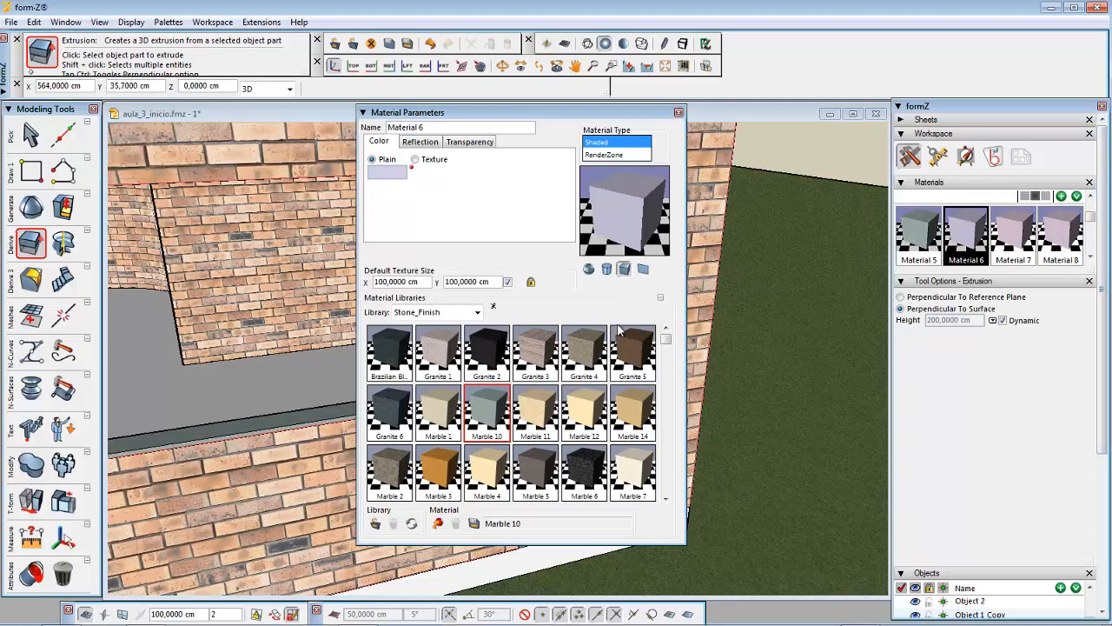
left_click(478, 313)
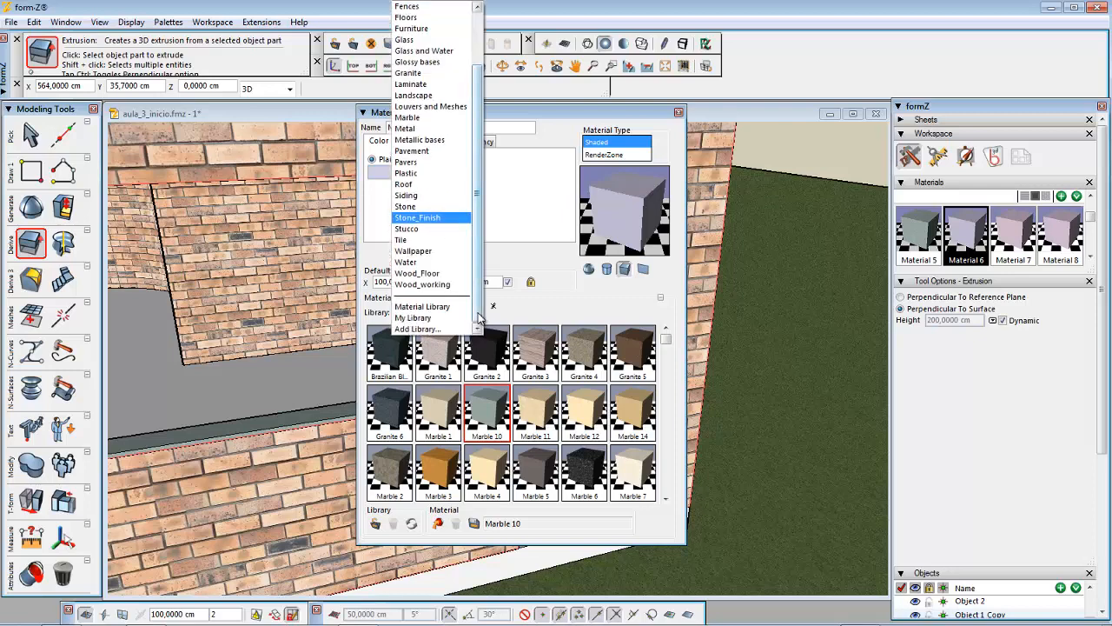
left_click(433, 287)
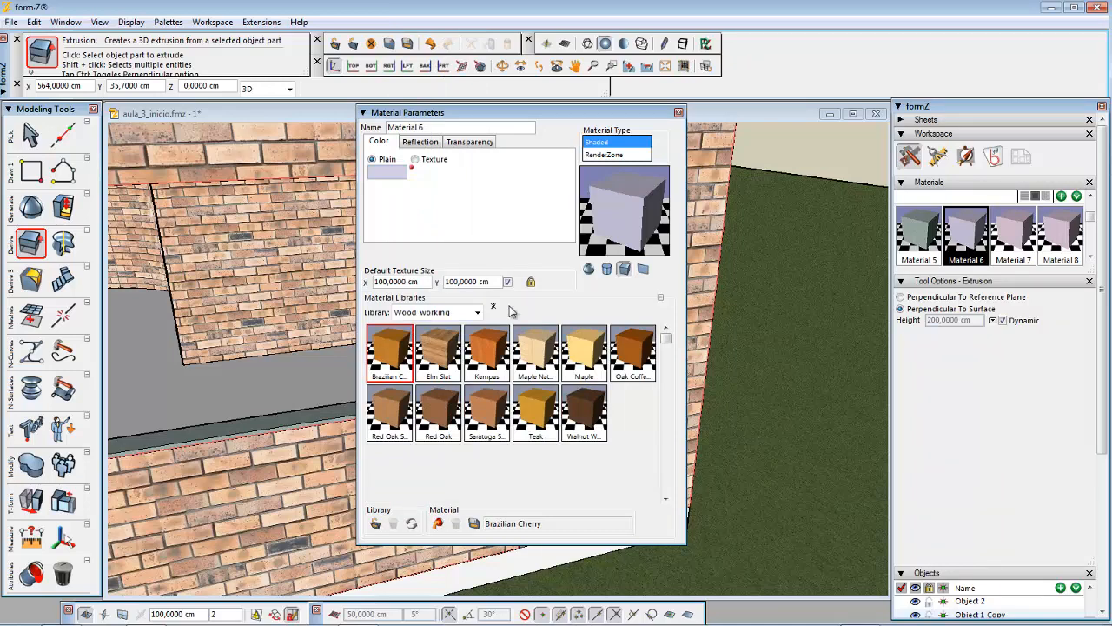
left_click_drag(585, 358, 622, 217)
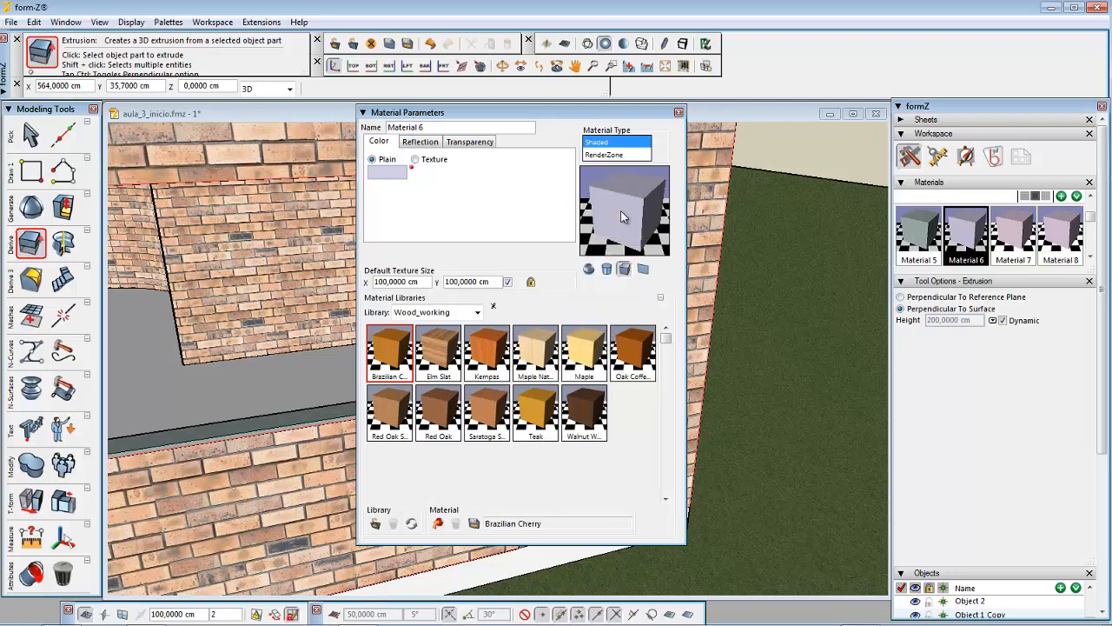
left_click(678, 113)
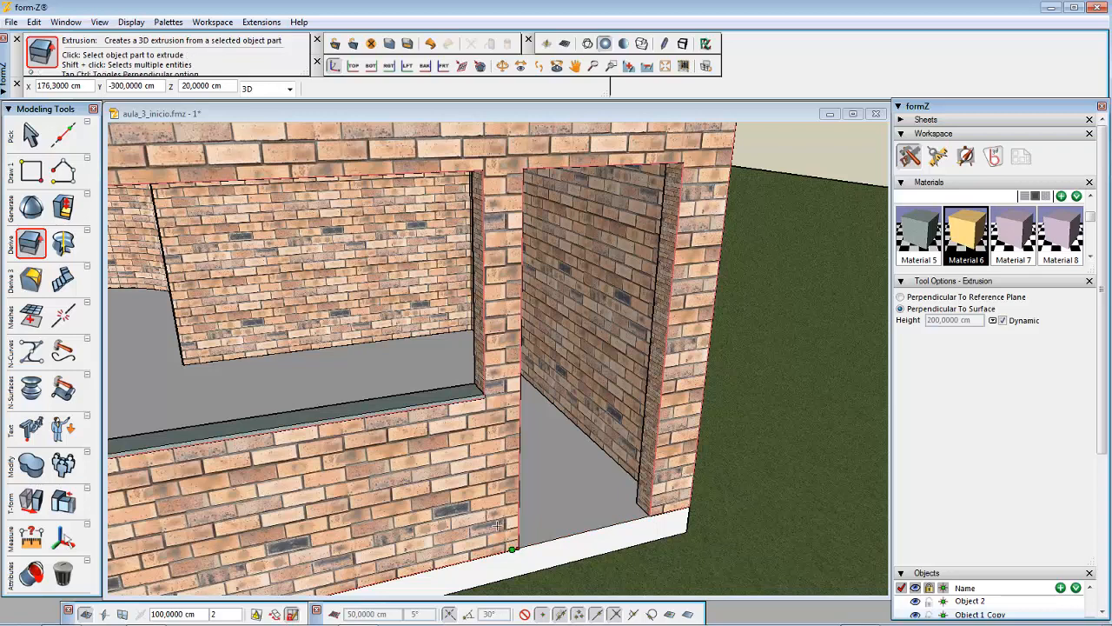
Set up the Vector Line tool to draw a 3D Wall with left justification and a wall width of 5 cm
mouse_move(57, 173)
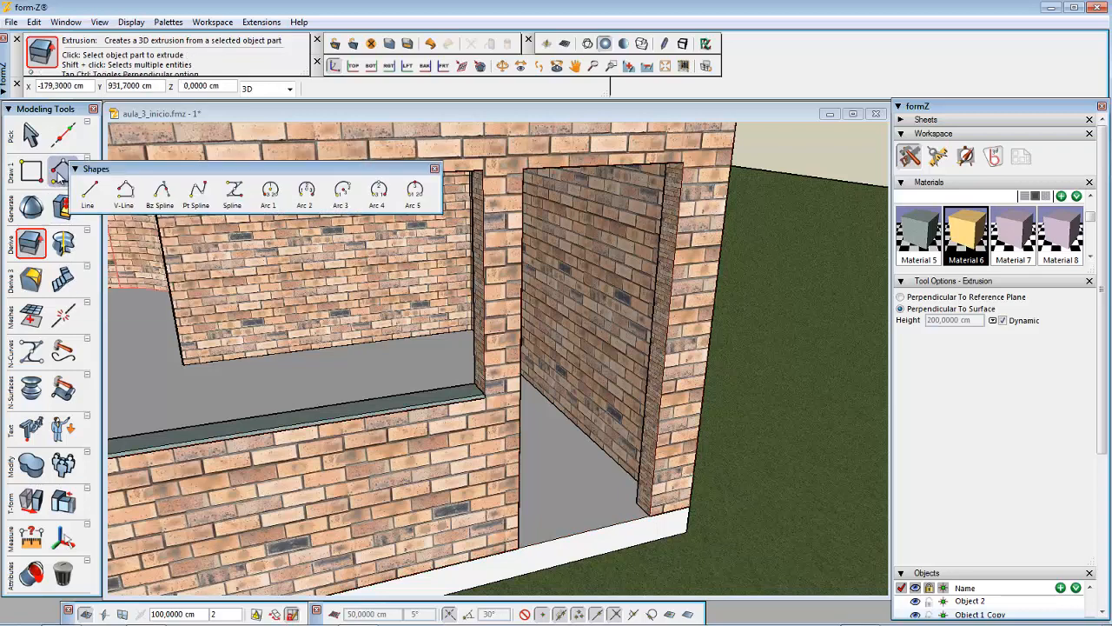
left_click(125, 190)
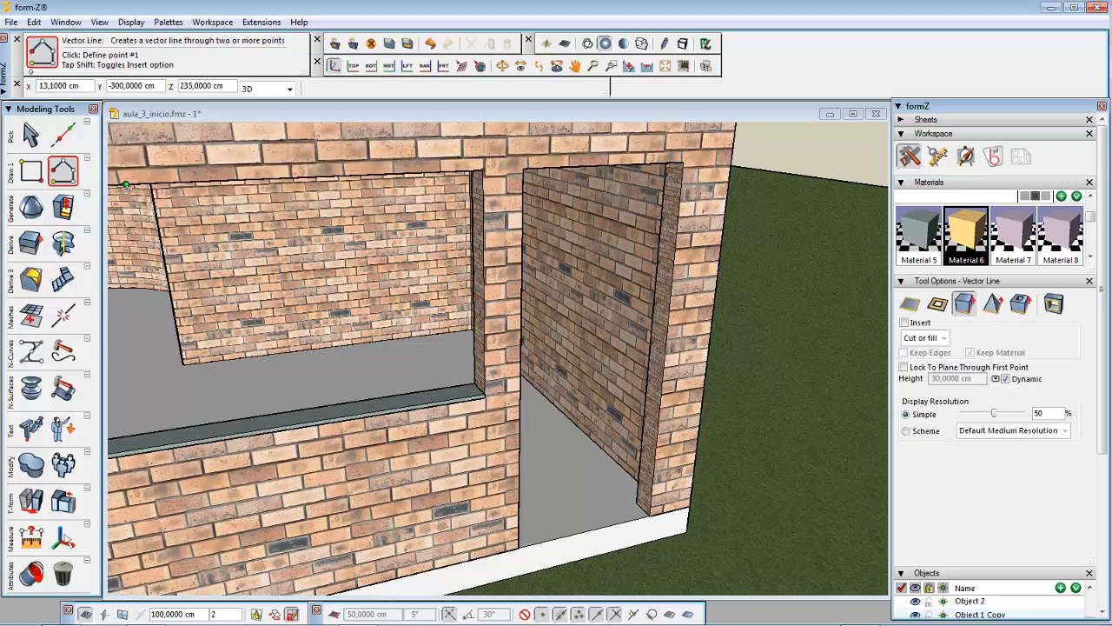
left_click(1022, 304)
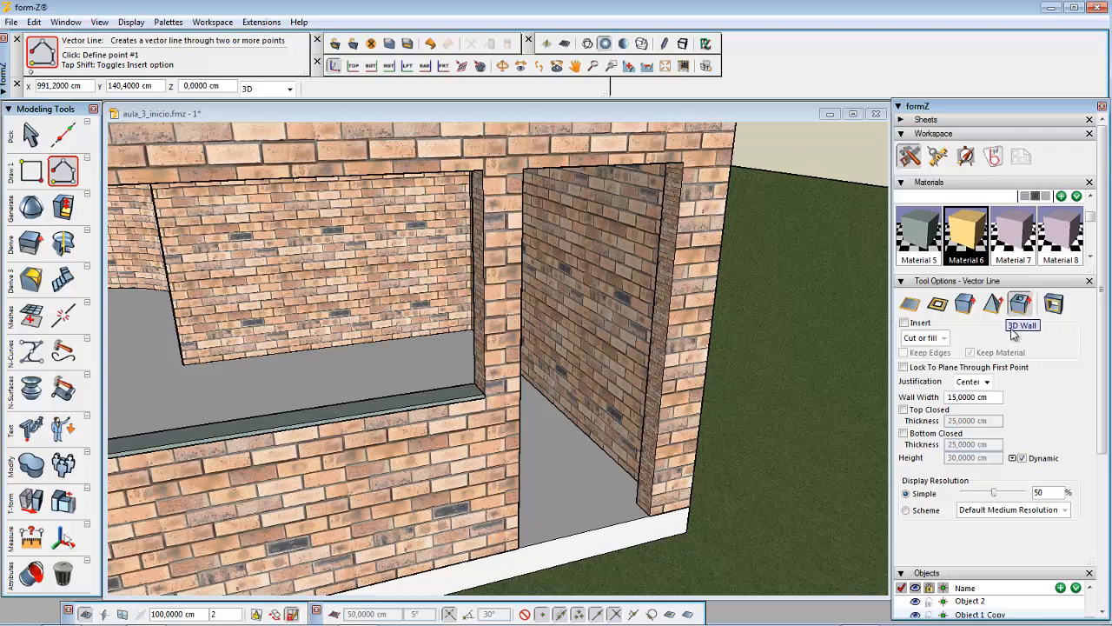
left_click(988, 383)
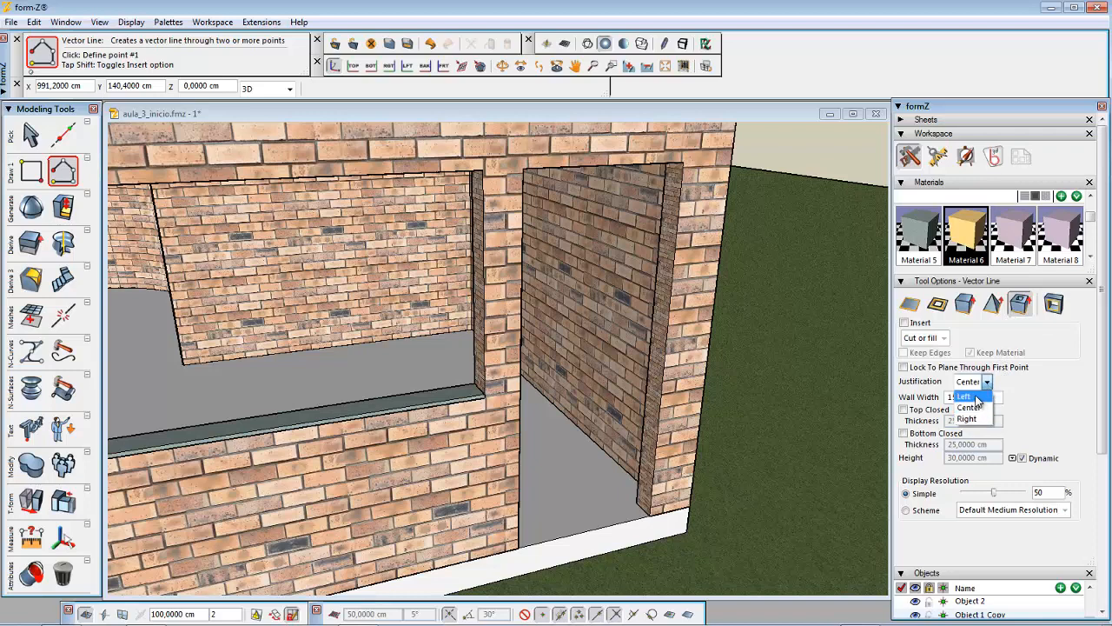
left_click(977, 398)
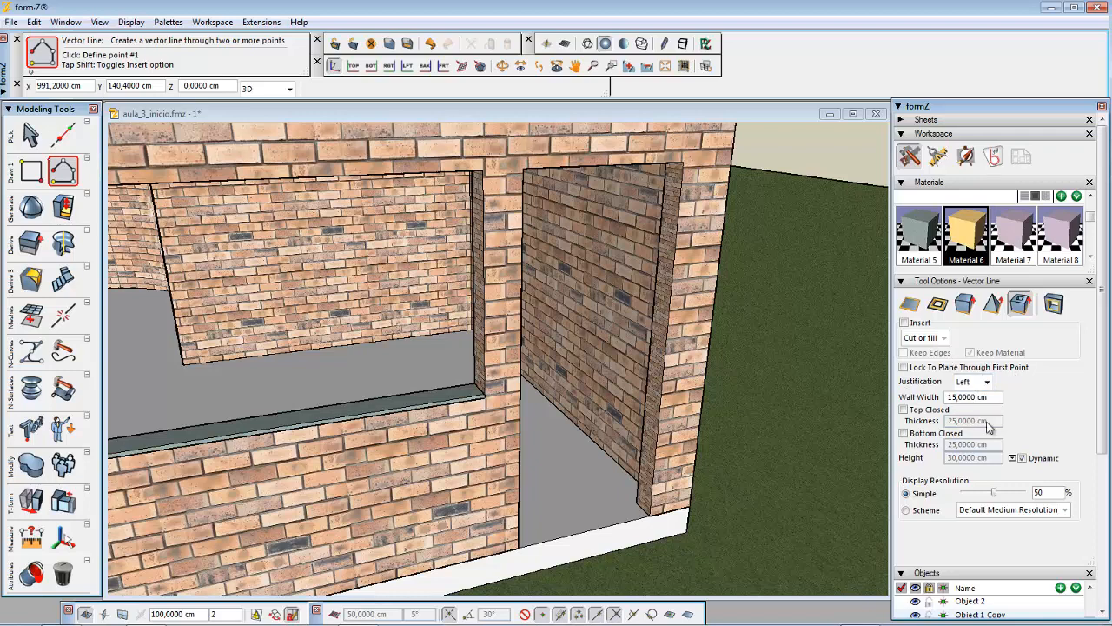
left_click(987, 382)
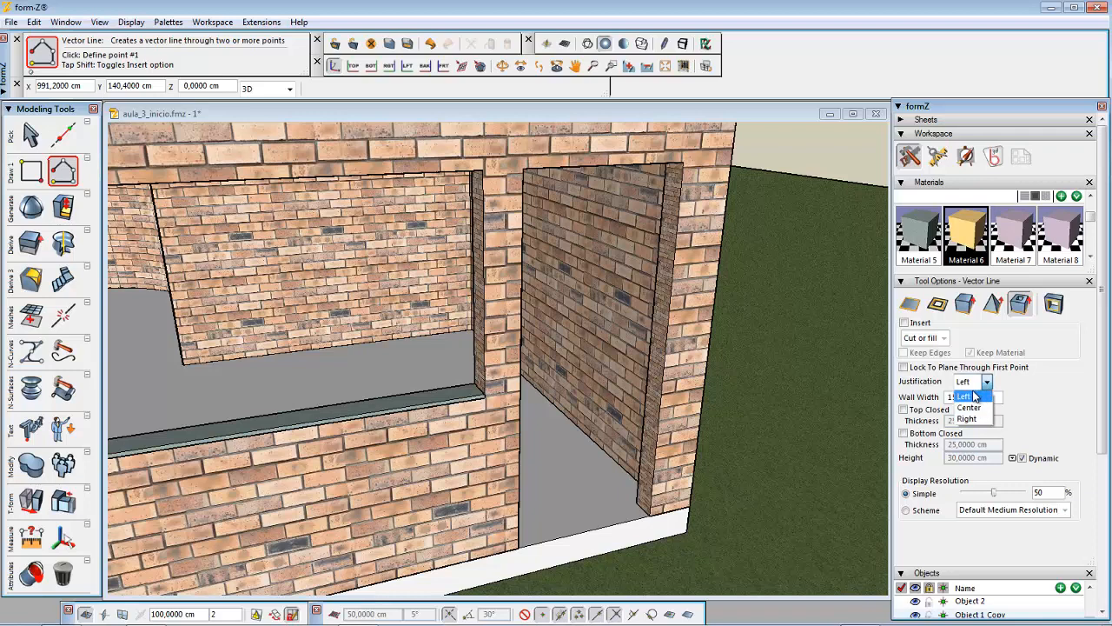
left_click(977, 397)
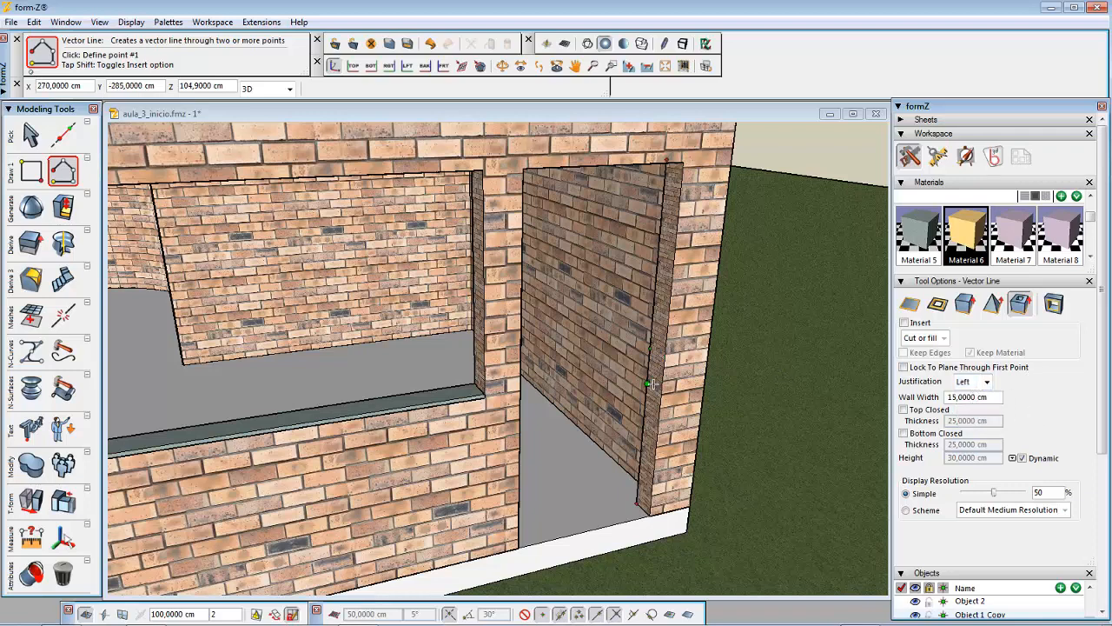
left_click(993, 397)
type("5")
key("Return")
left_click(411, 437)
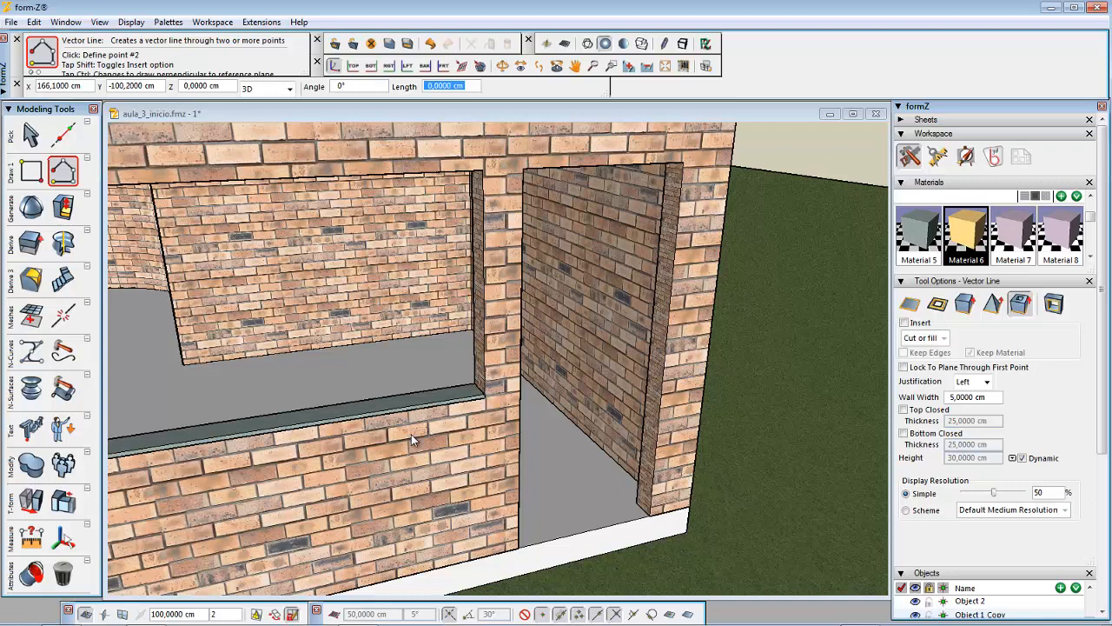
right_click(412, 434)
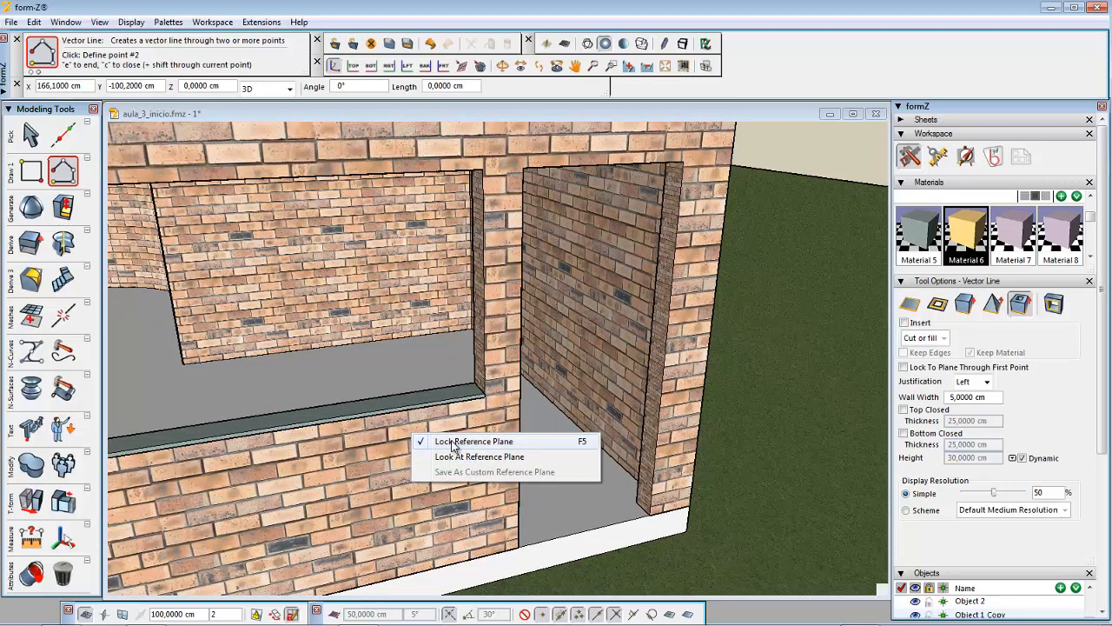
left_click(452, 444)
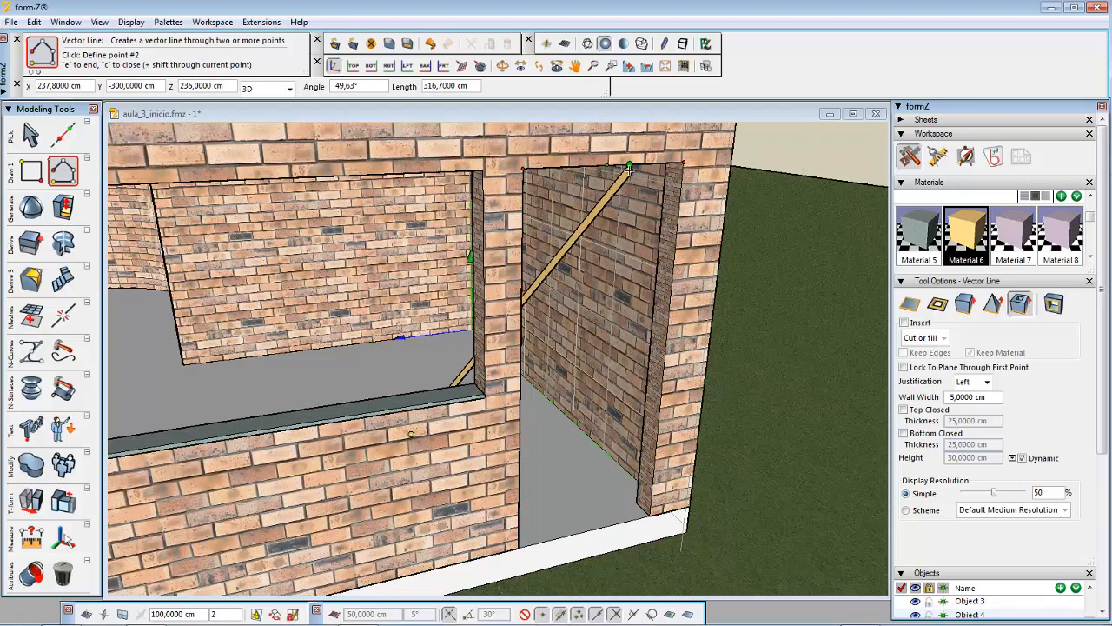
key("Escape")
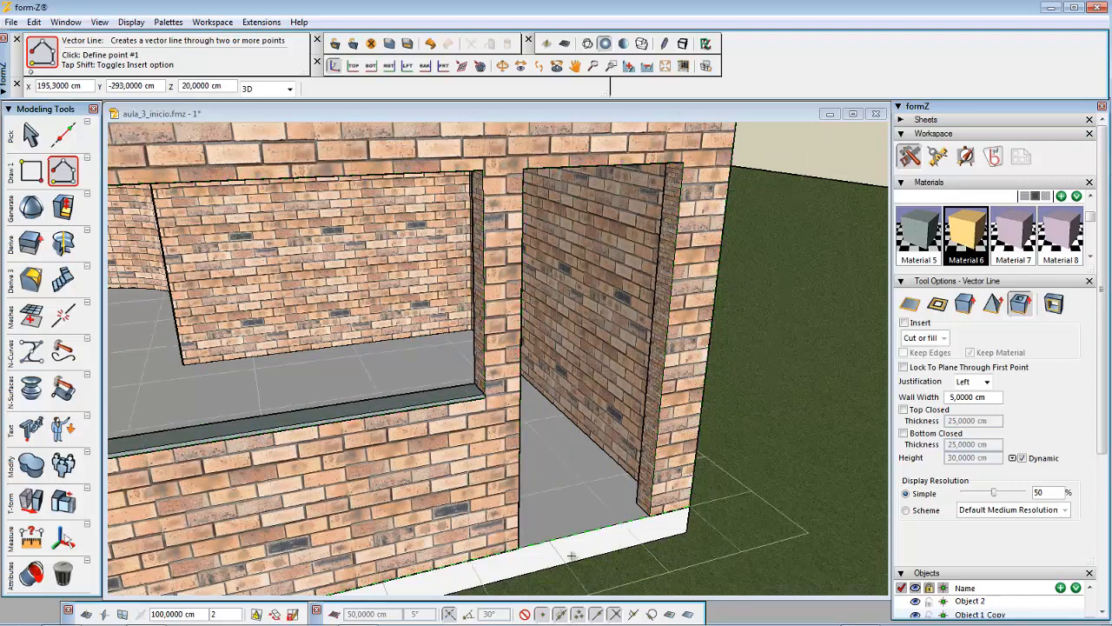
Lock the reference plane to the front brick wall and replace the dynamic wall height with a fixed -15 cm
right_click(365, 440)
left_click(392, 447)
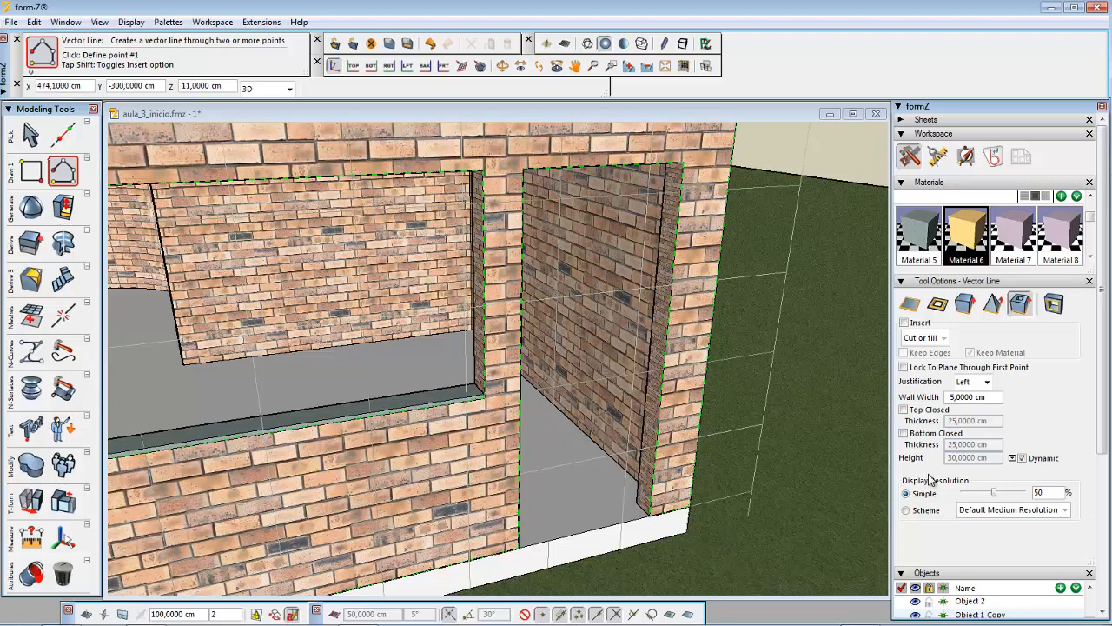
left_click(1023, 458)
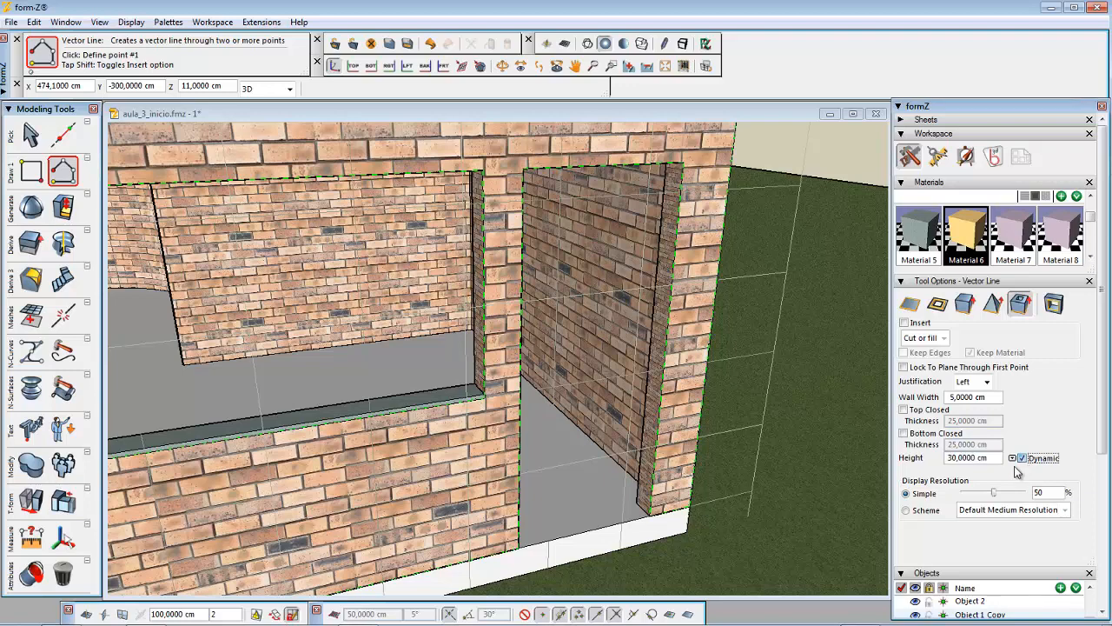
left_click(993, 458)
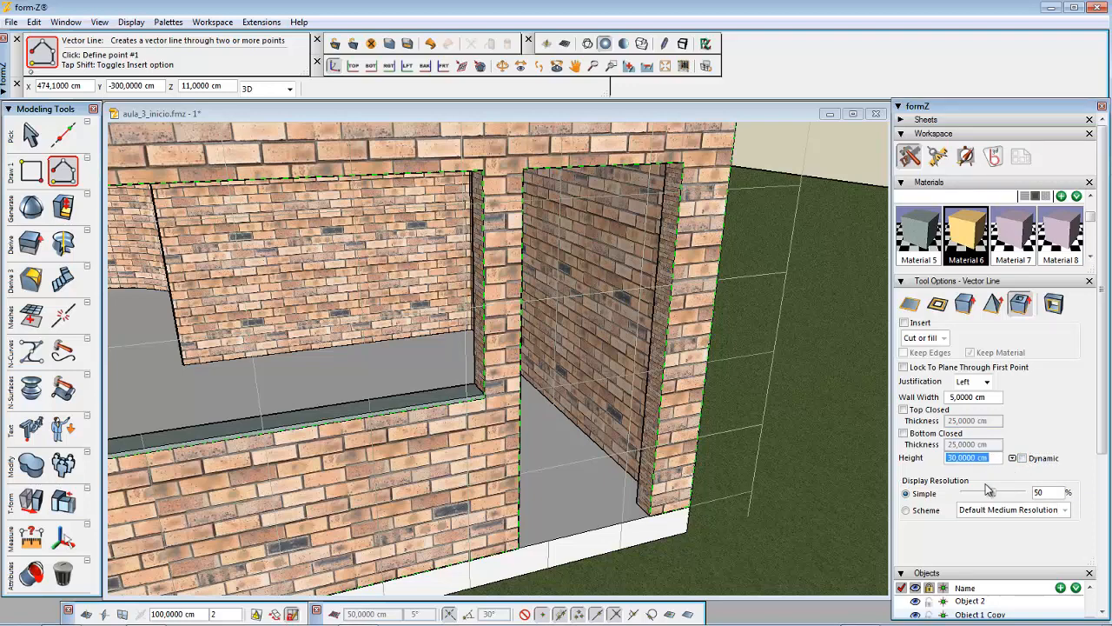
left_click(1054, 410)
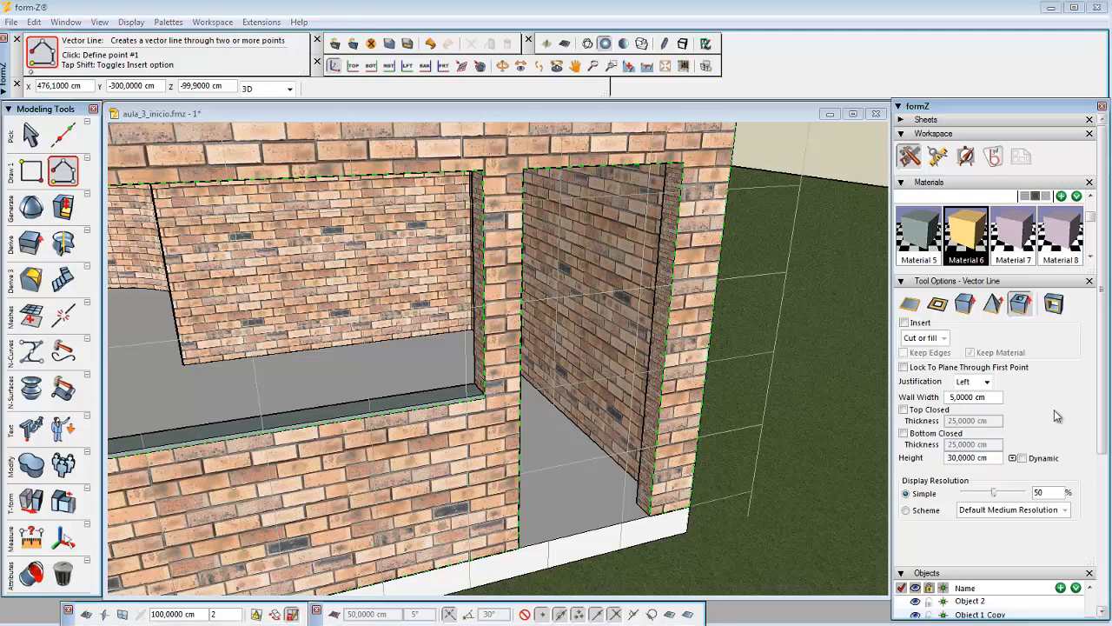
left_click(992, 458)
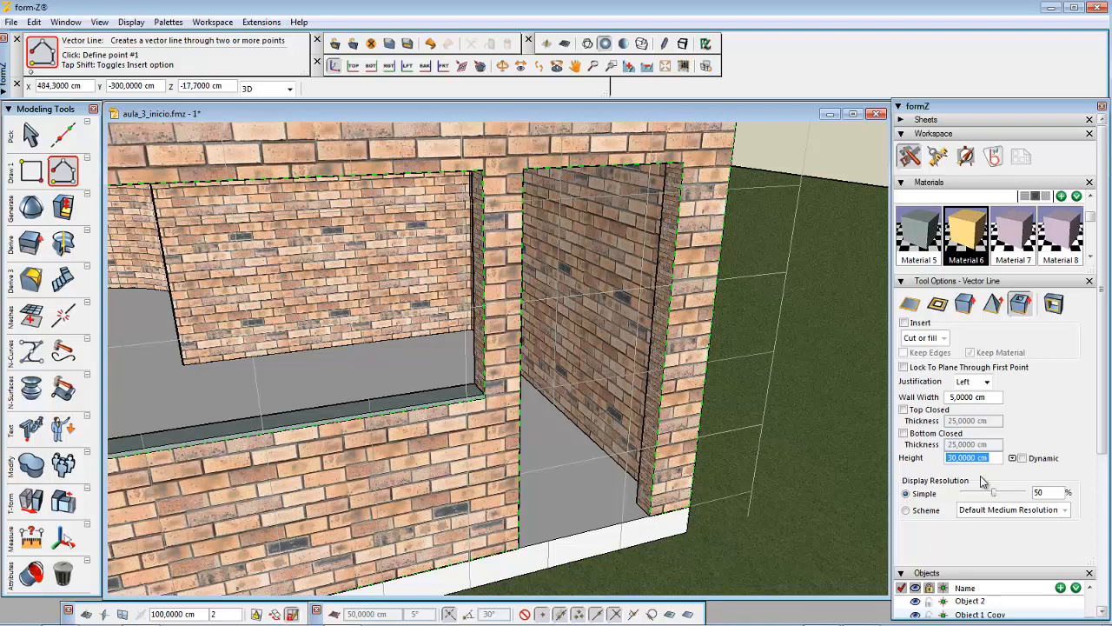
type("-15")
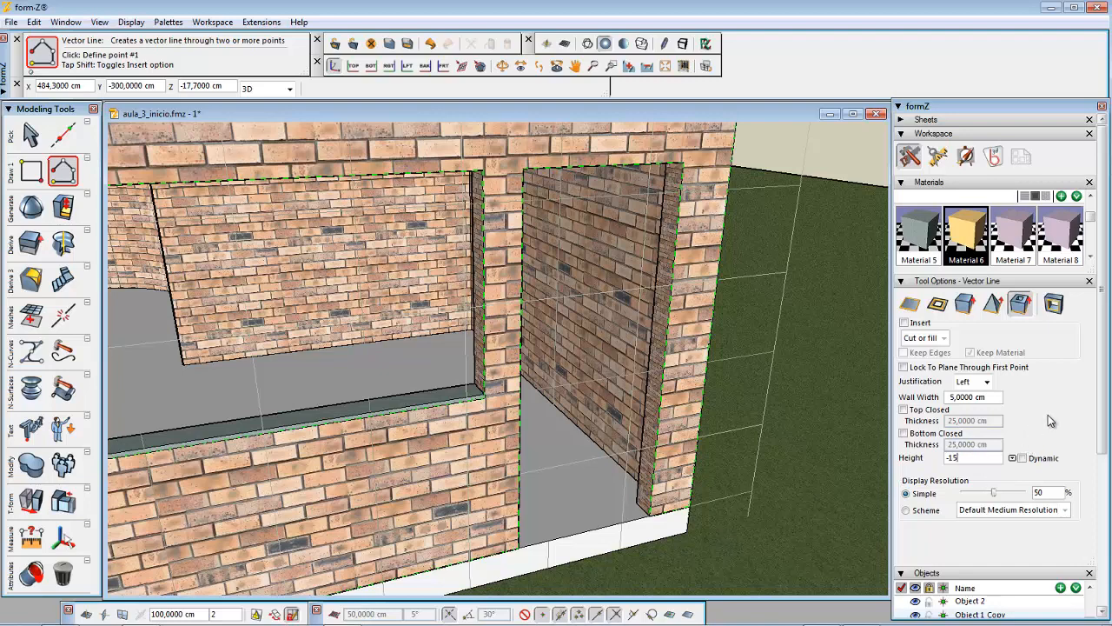
key("Return")
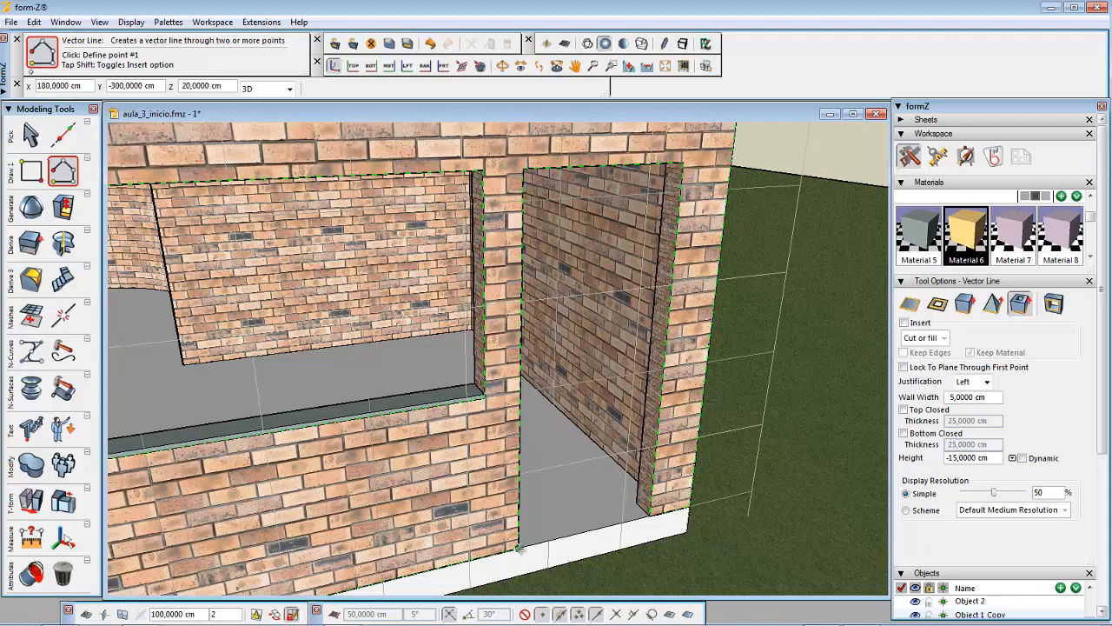
Draw the door frame through the four corners of the doorway, leaving the threshold open, with right justification
left_click(519, 549)
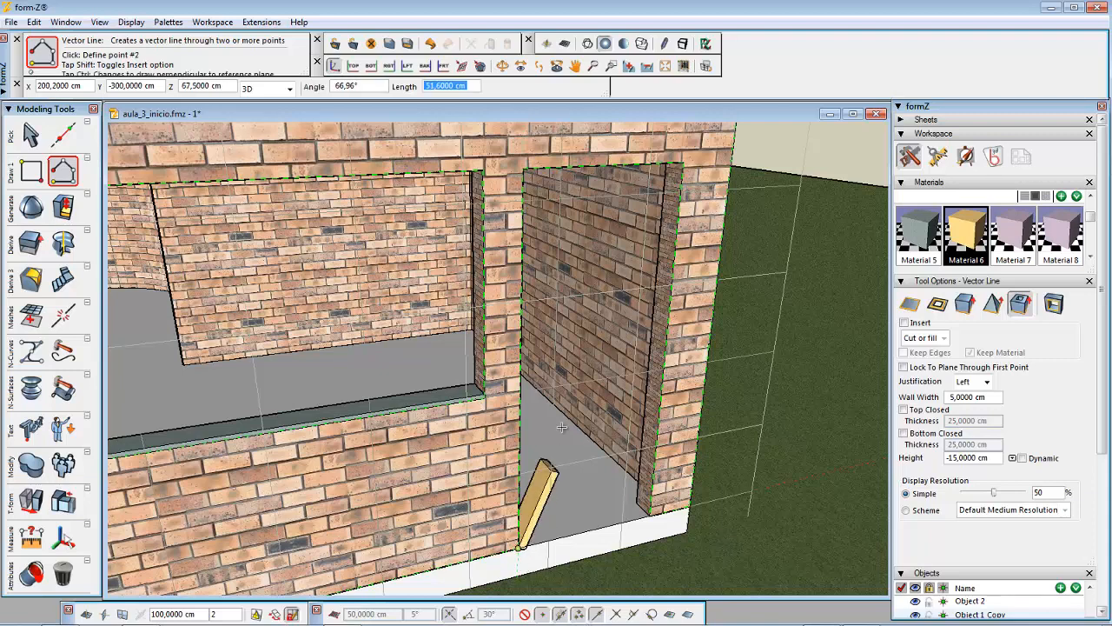
left_click(522, 167)
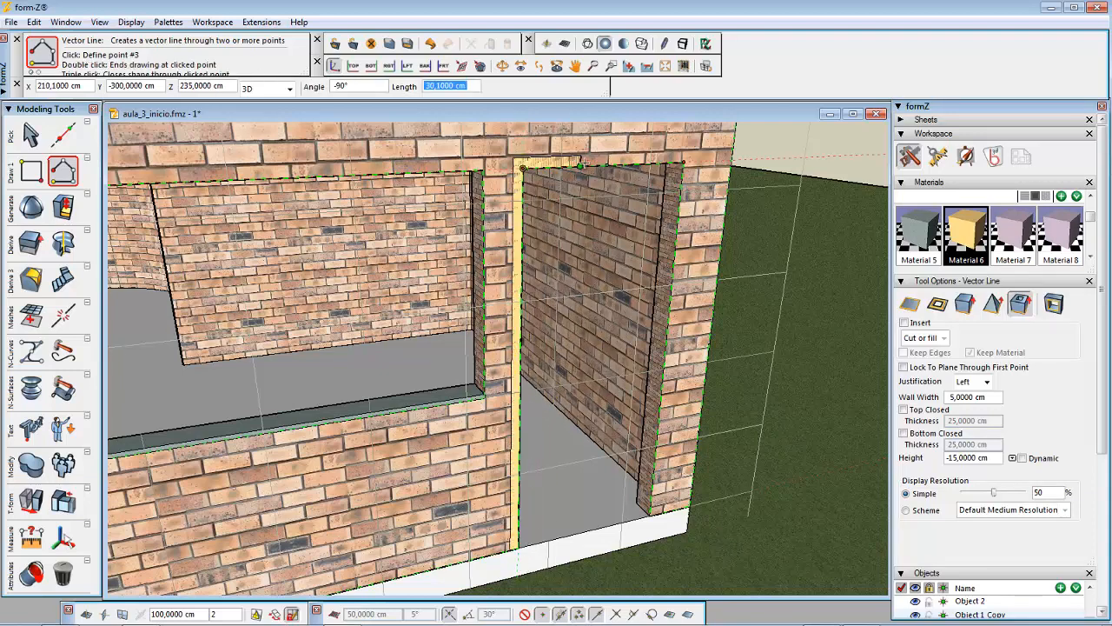
left_click(683, 160)
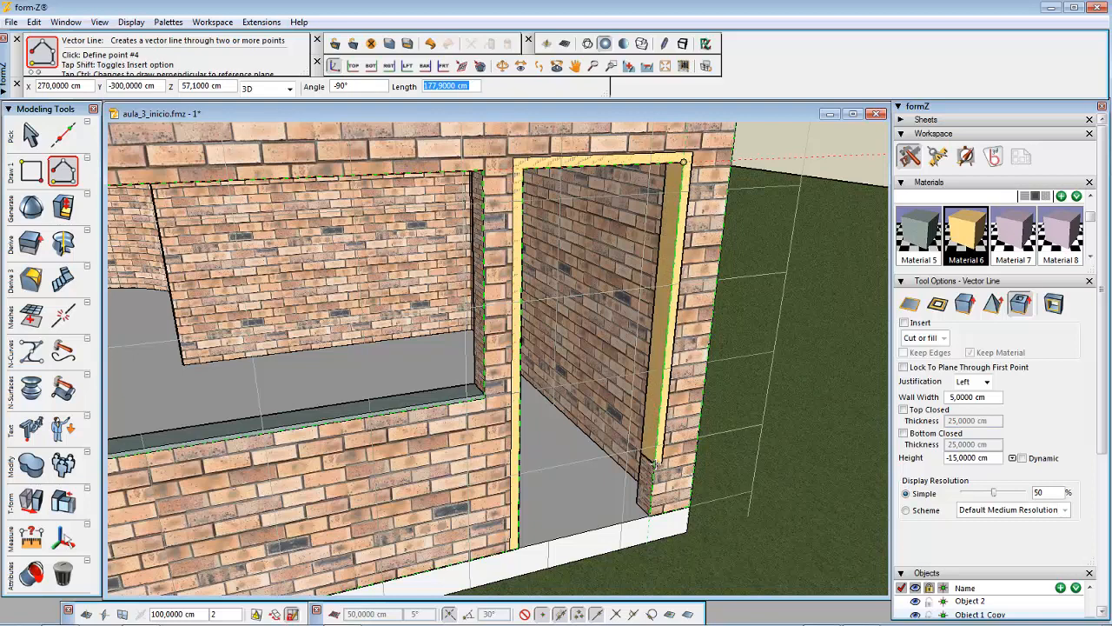
left_click(987, 383)
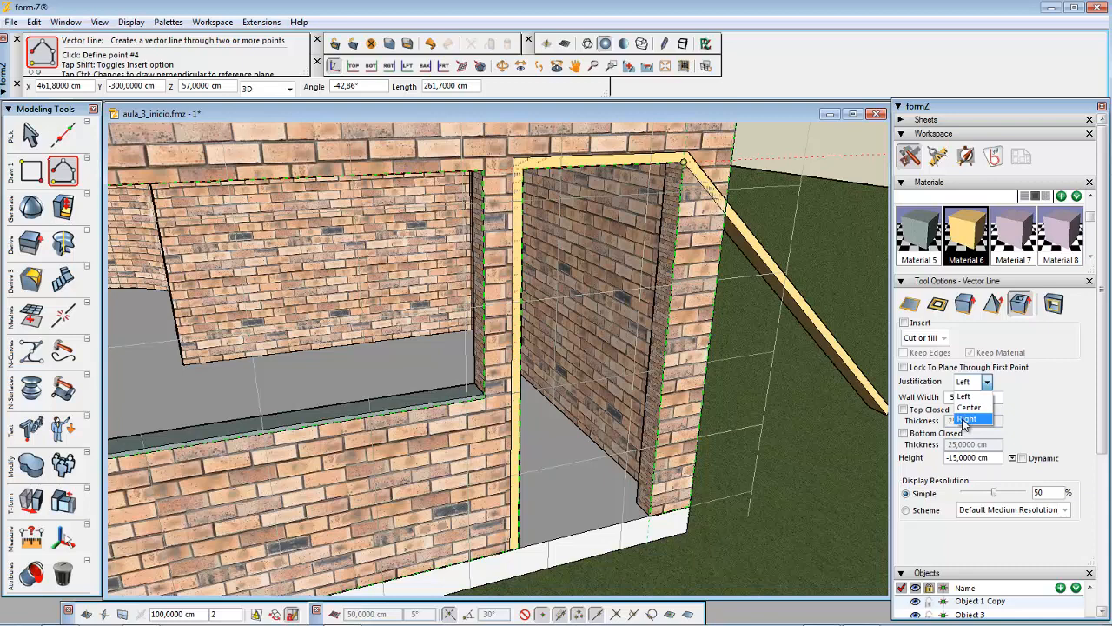
left_click(965, 419)
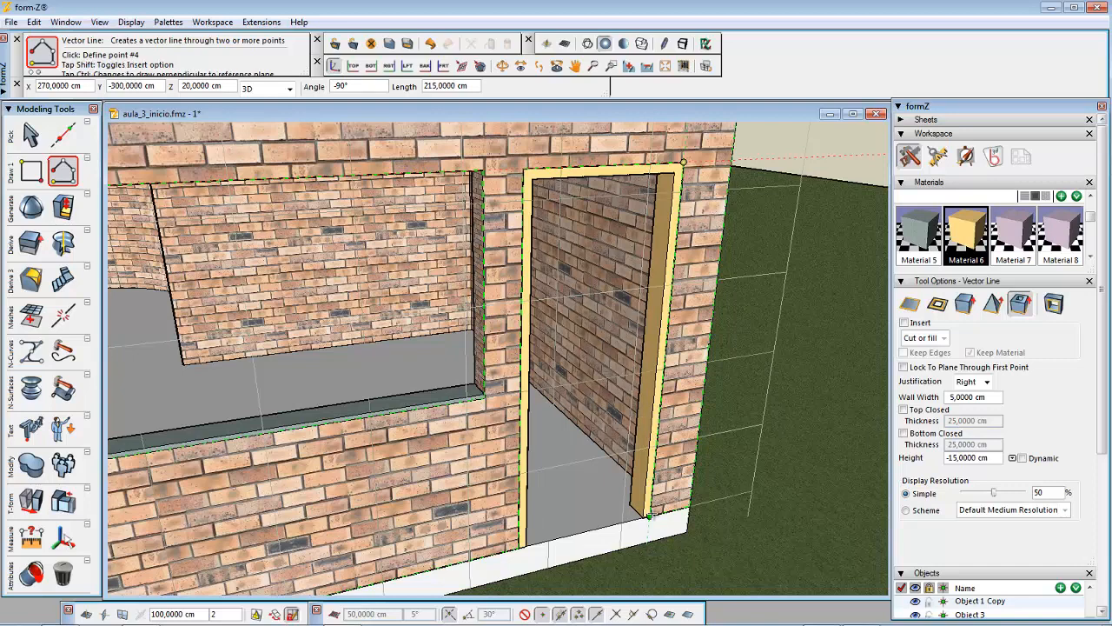
double_click(650, 516)
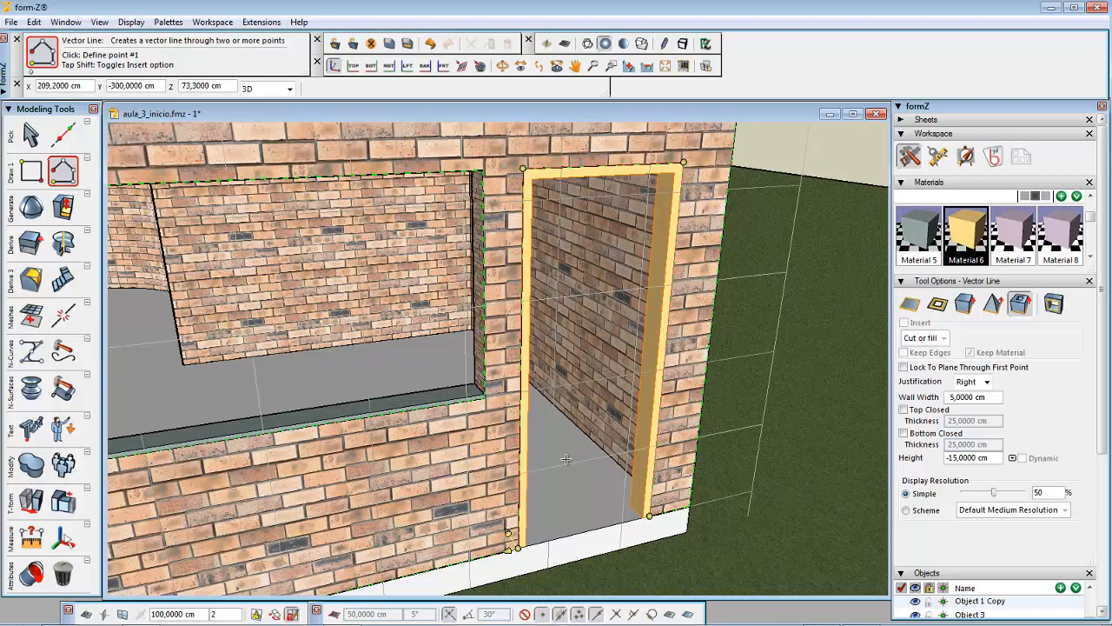
Release the reference plane from the front brick wall and lock it to the floor surface
right_click(444, 441)
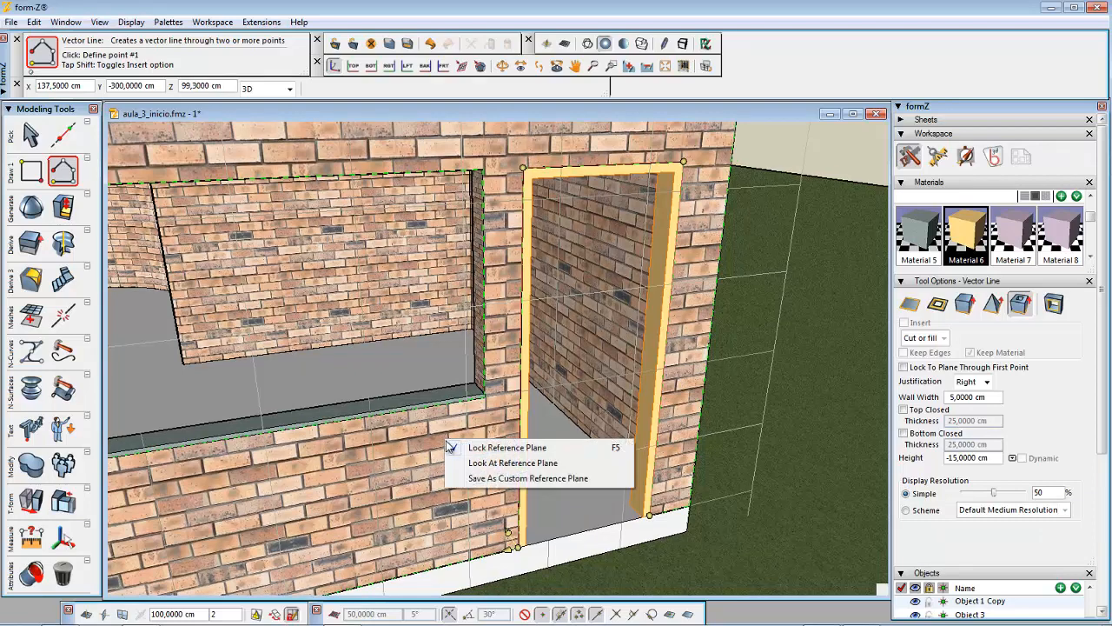
left_click(476, 448)
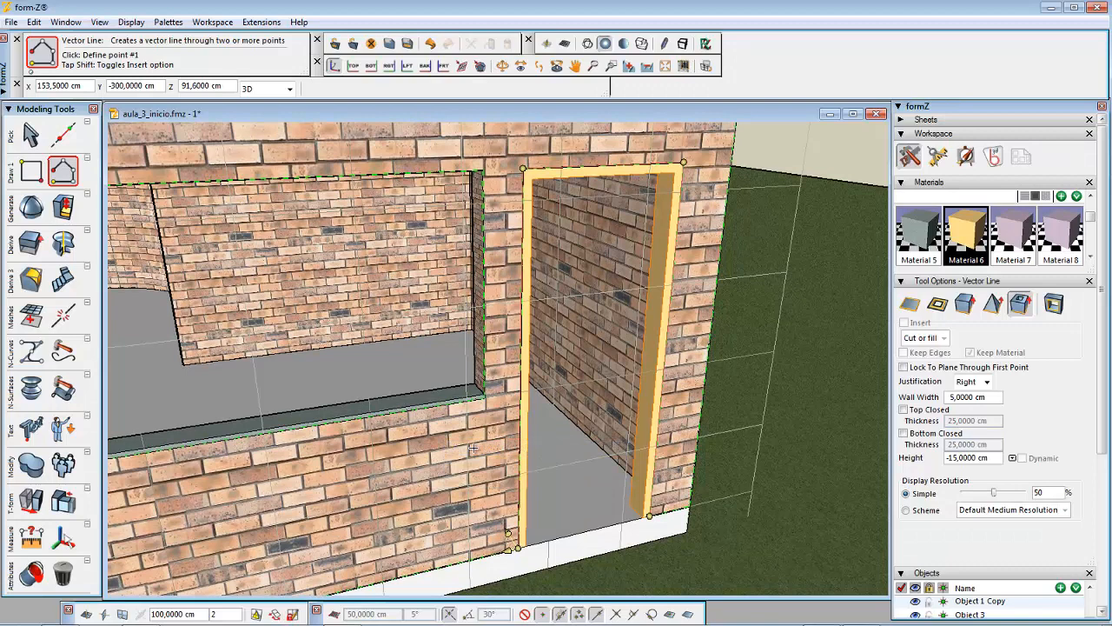
right_click(364, 365)
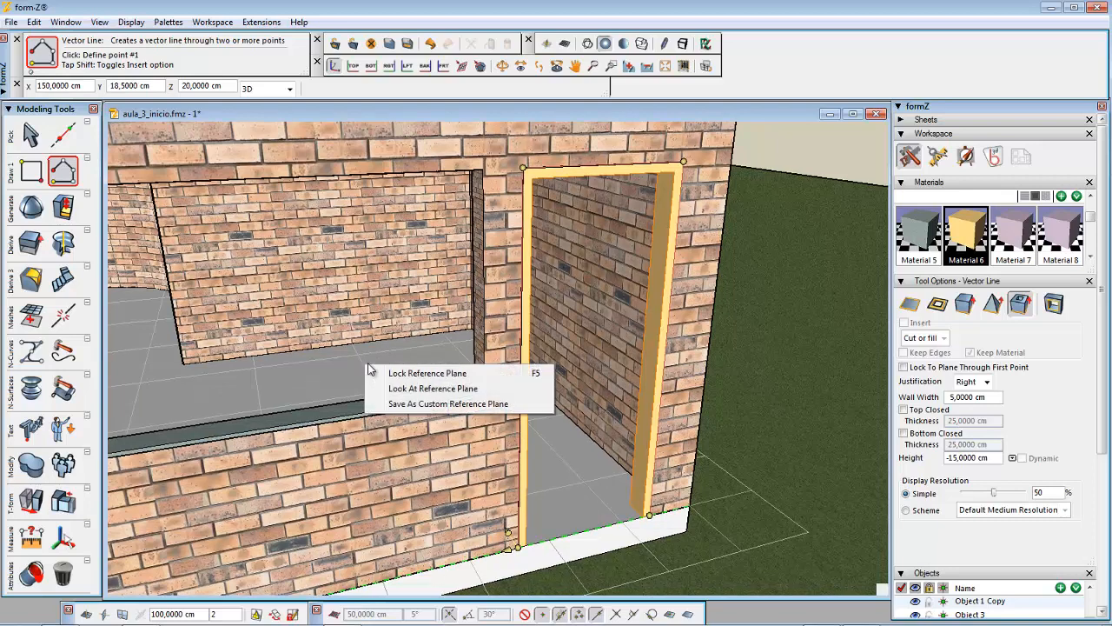
left_click(411, 376)
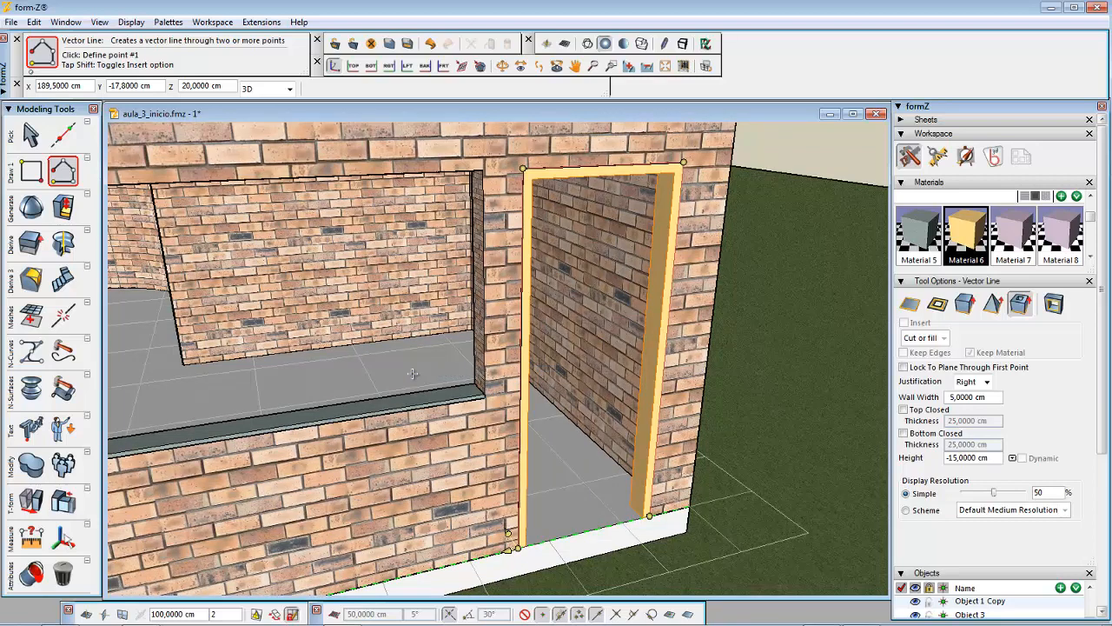
Set up the Line tool for a 3D Wall with a wall width of 3.5 cm and dynamic height
left_click(62, 171)
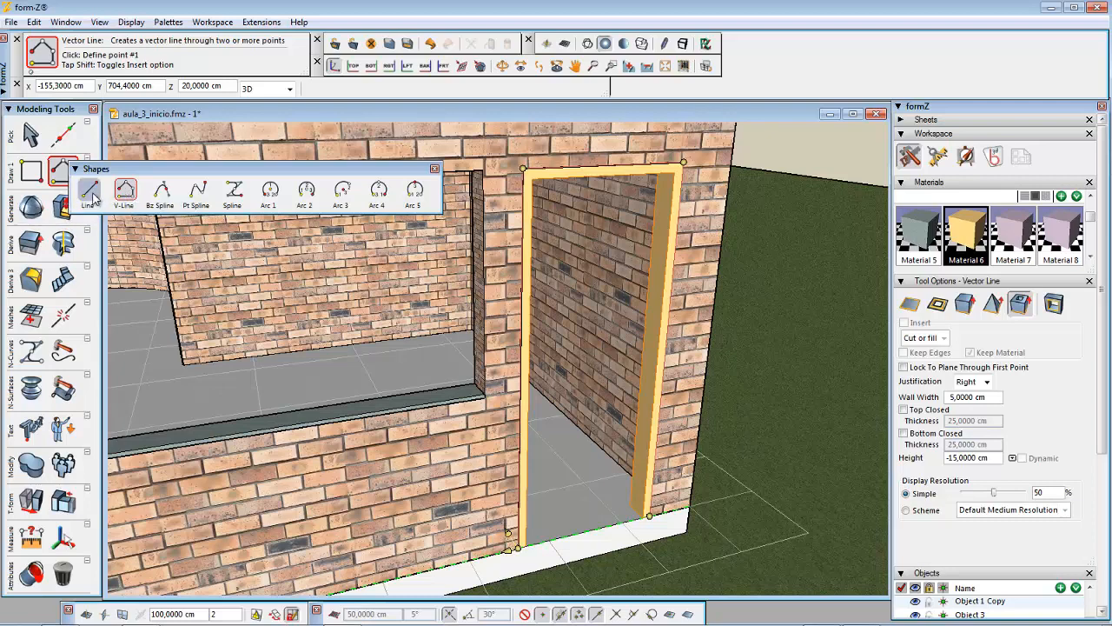
left_click(90, 193)
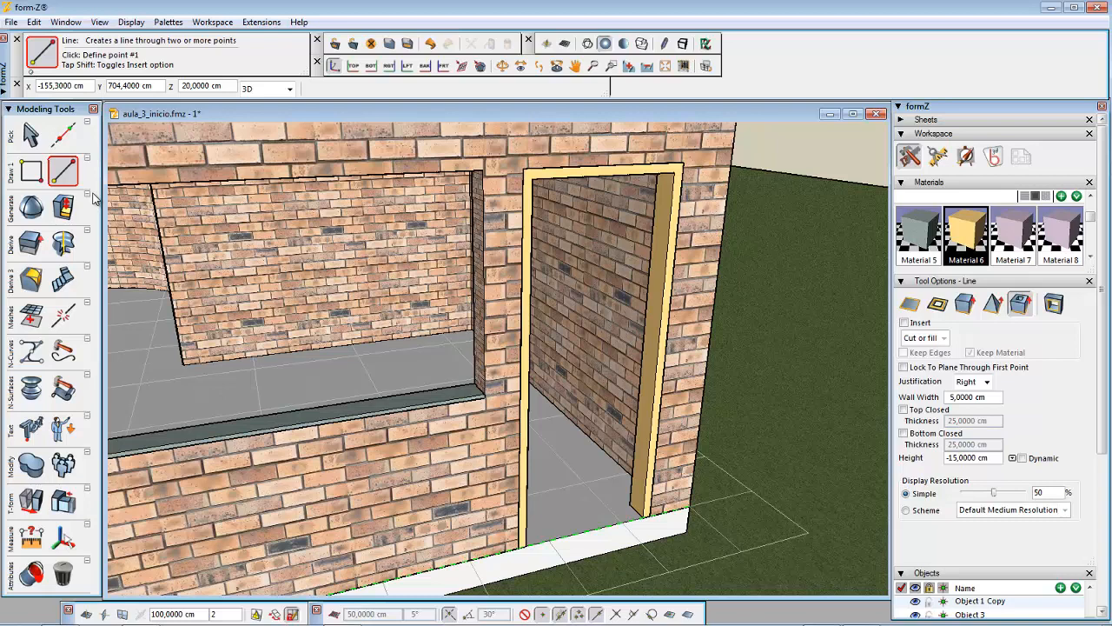
left_click(63, 173)
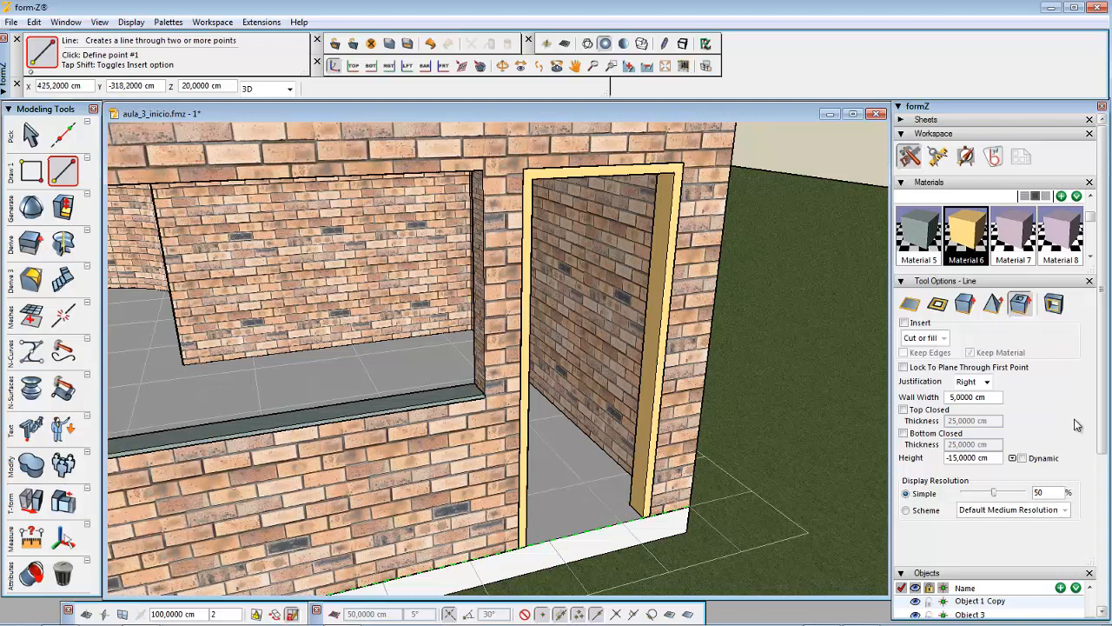
double_click(990, 397)
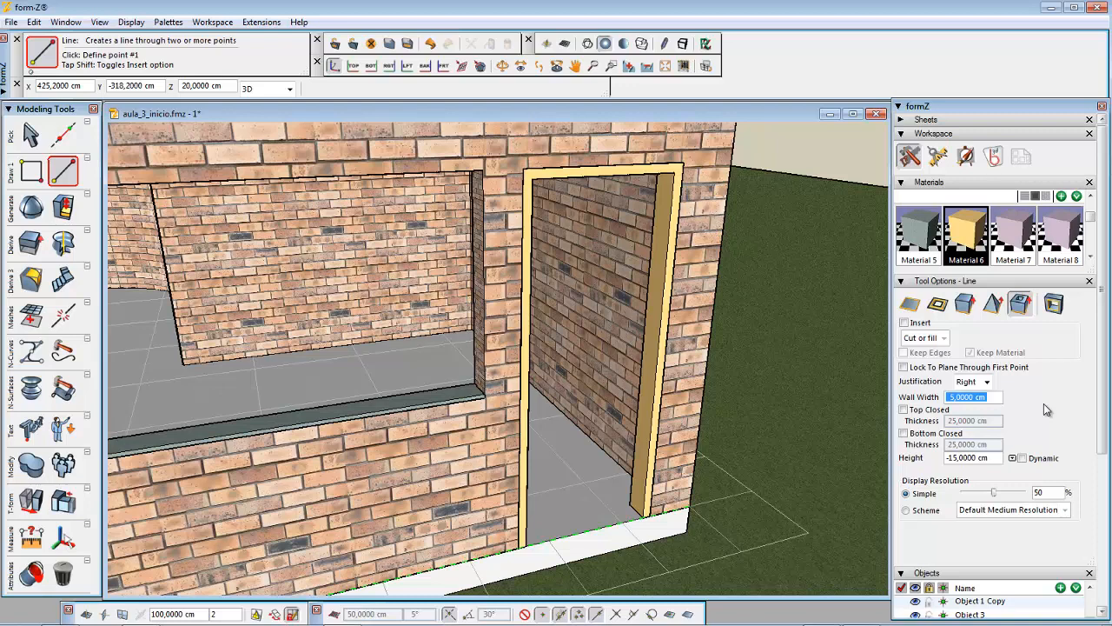
type("3,5")
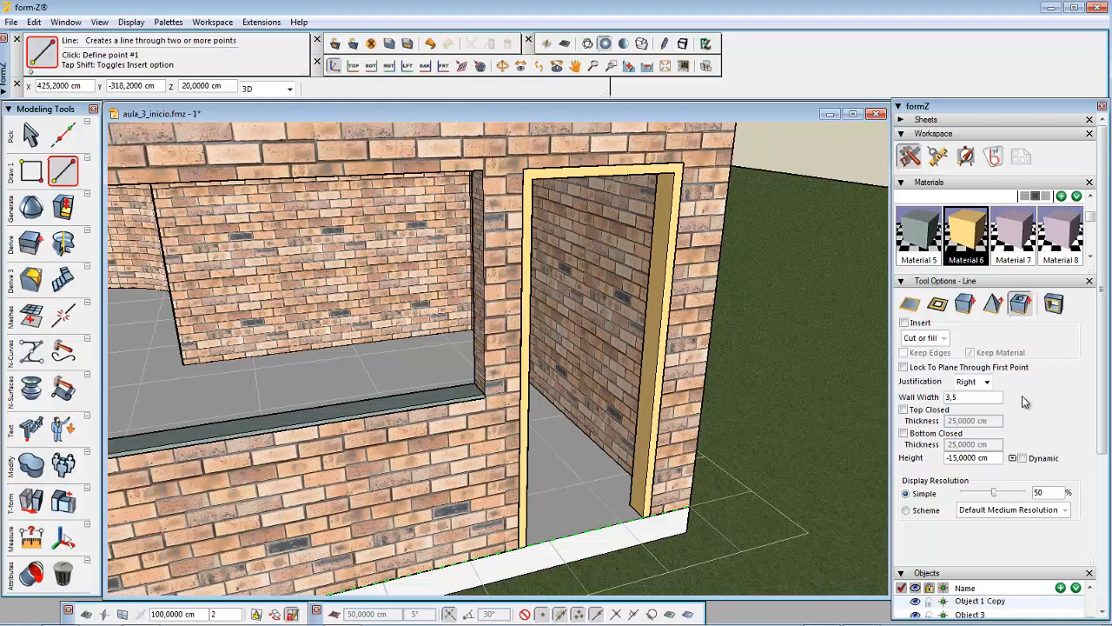
key("Return")
left_click(1022, 458)
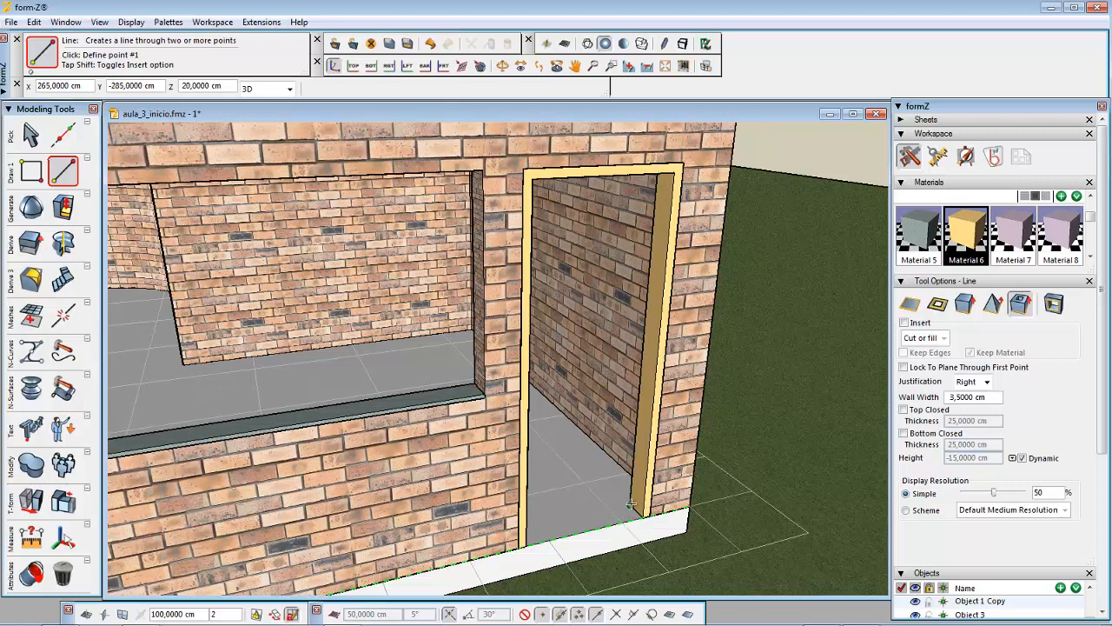
Draw an open door leaf 80 cm long into the room from the frame's inner corner, raise it 210 cm, and save the project
left_click(632, 505)
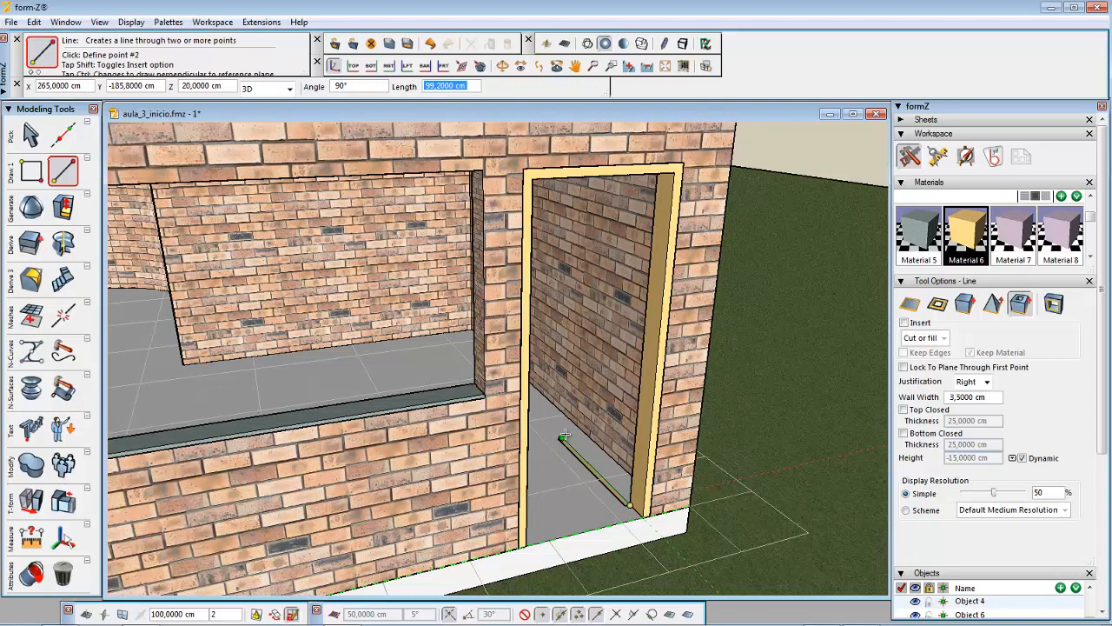
type("80")
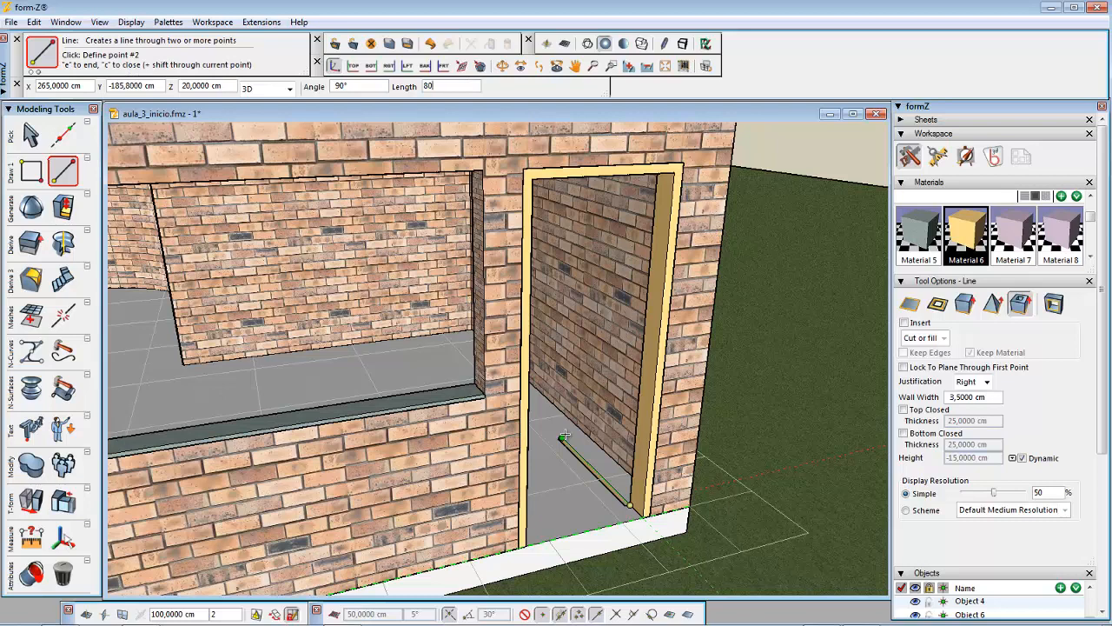
key("Return")
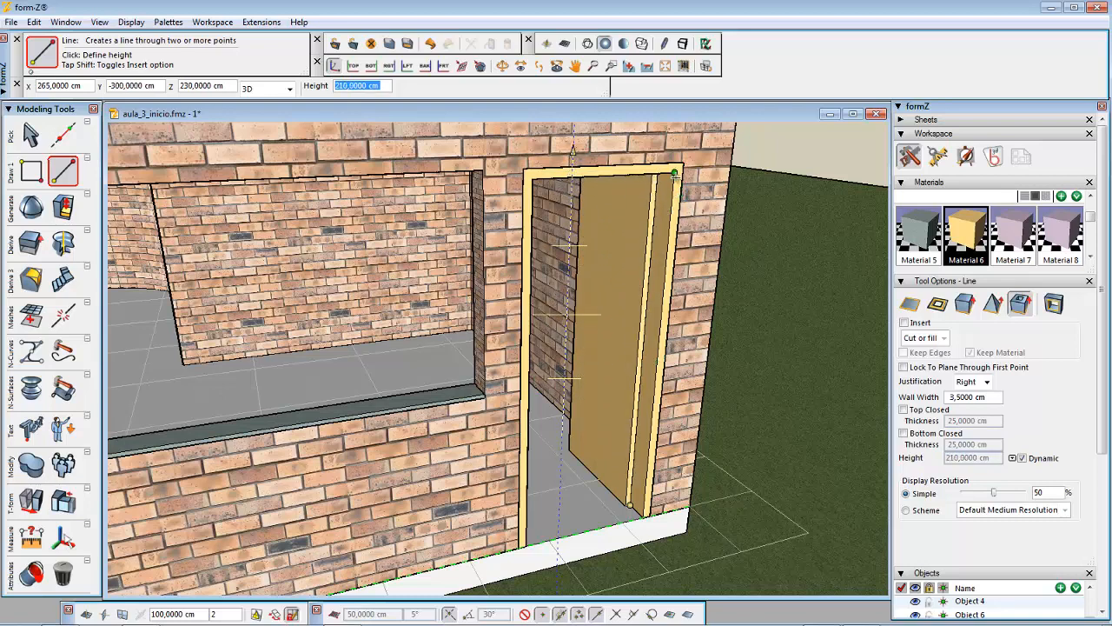
left_click(675, 173)
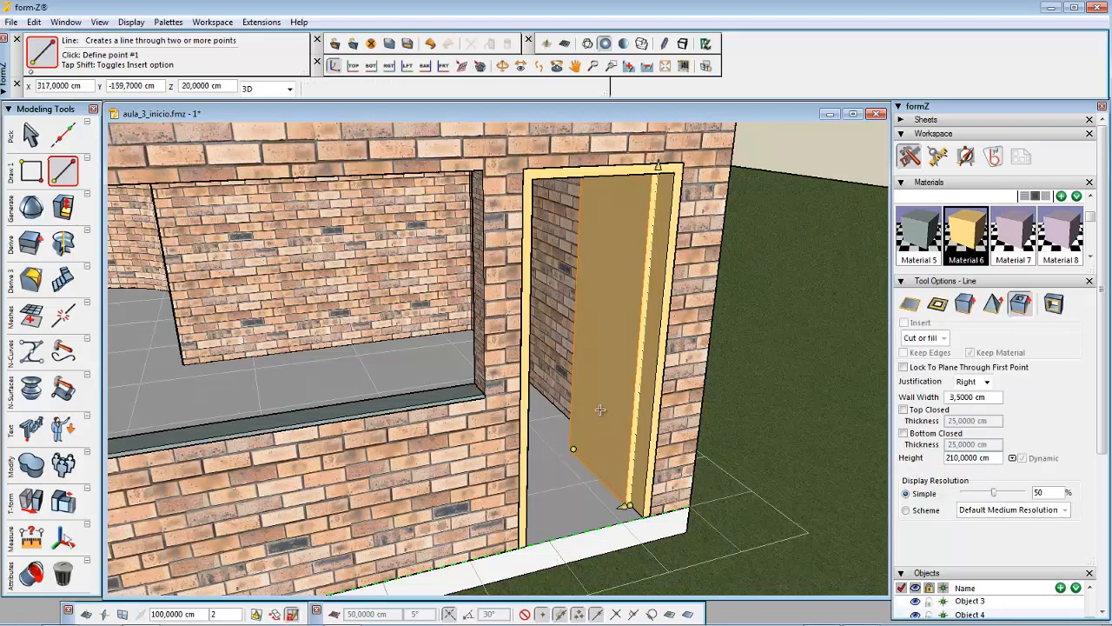
middle_click_drag(609, 372, 618, 328)
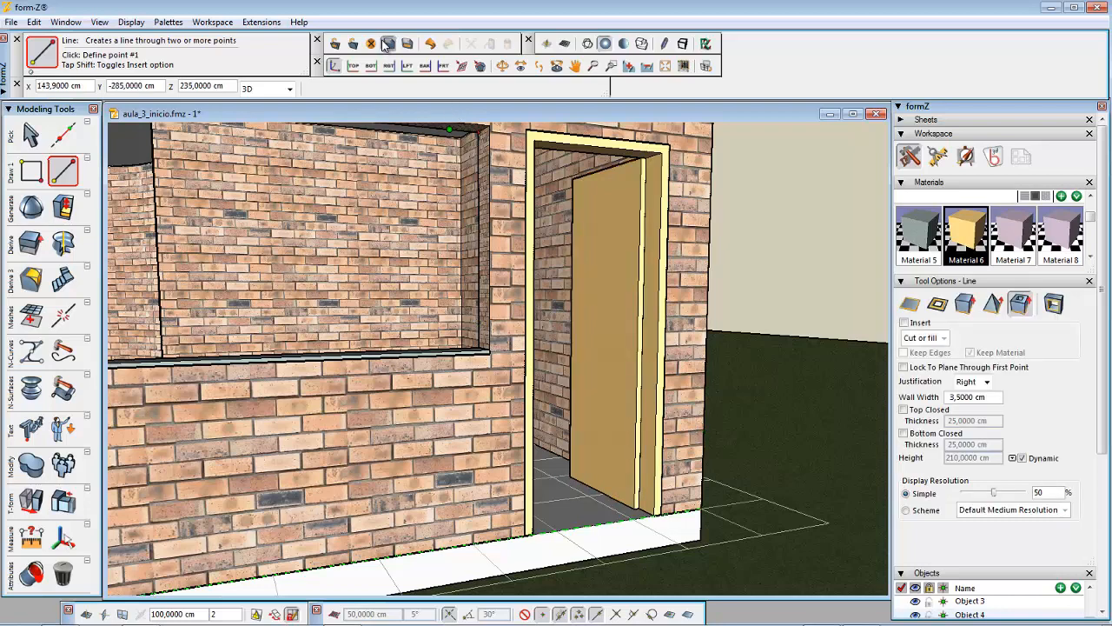
left_click(388, 45)
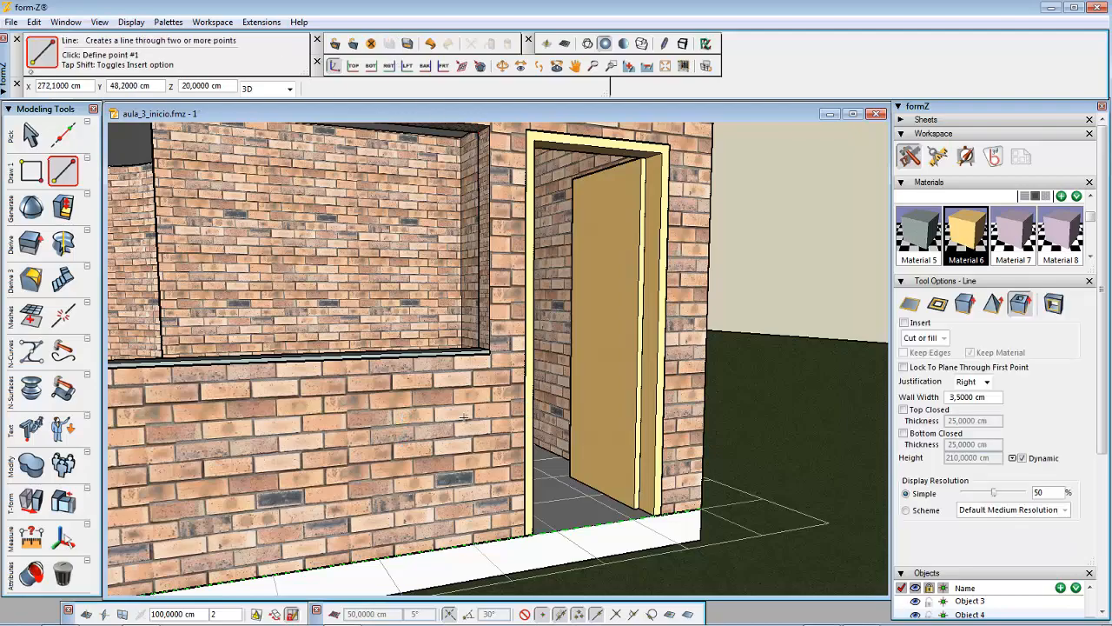
Set up the Vector Line tool for a 3D Wall with a wall width of 0.8 cm, with the corner window in view
middle_click_drag(416, 393, 698, 472)
scroll(517, 437, "down", 4)
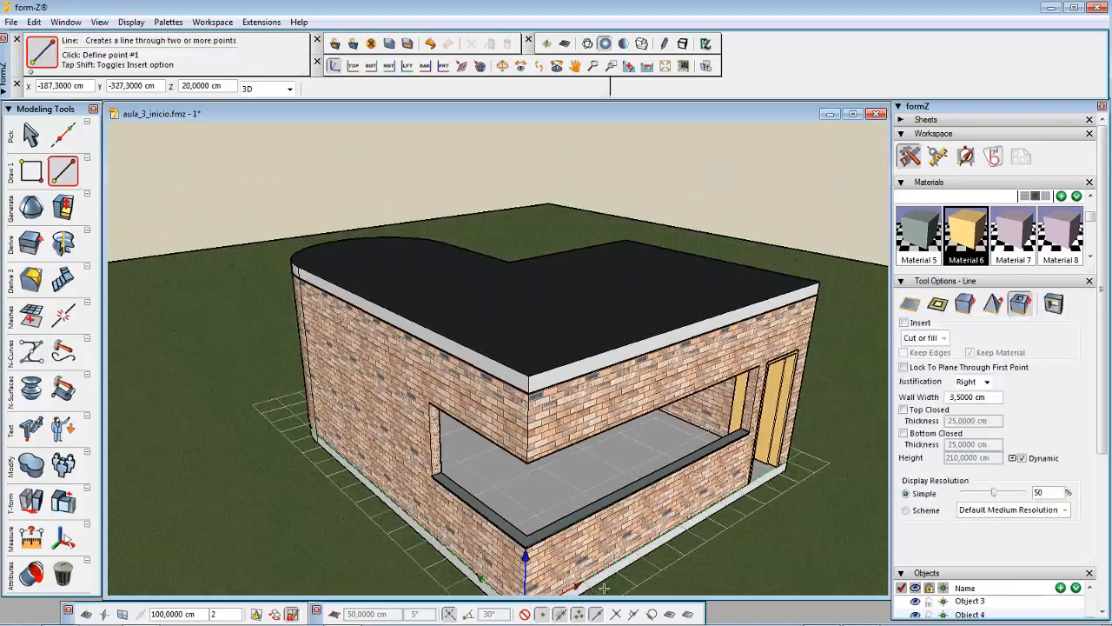
scroll(608, 560, "up", 3)
scroll(796, 420, "up", 4)
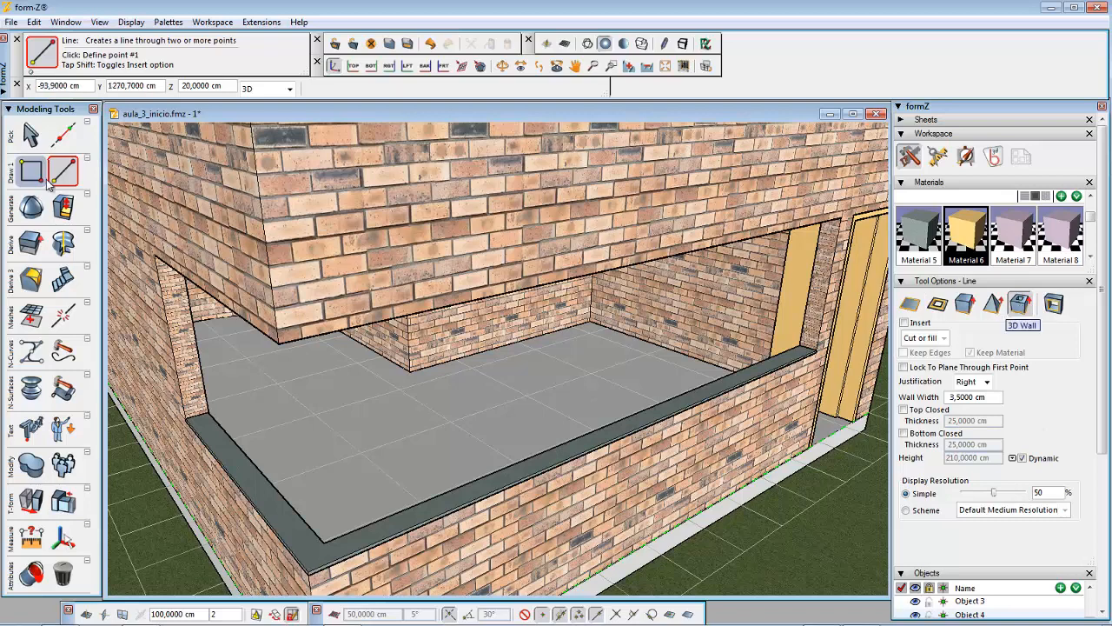
left_click_drag(61, 171, 131, 193)
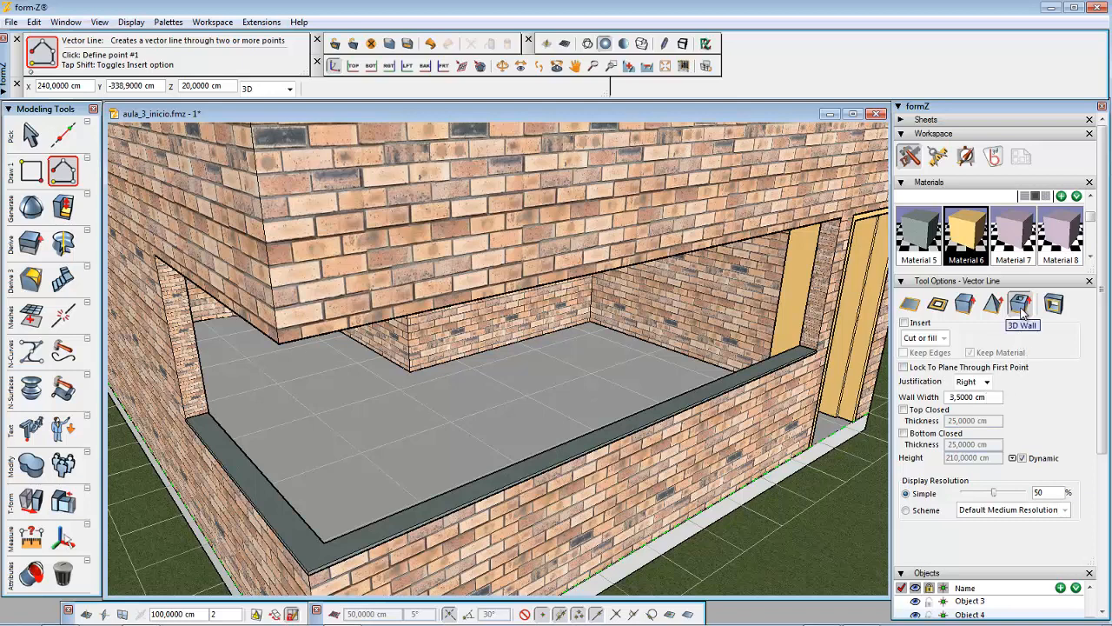
left_click(991, 396)
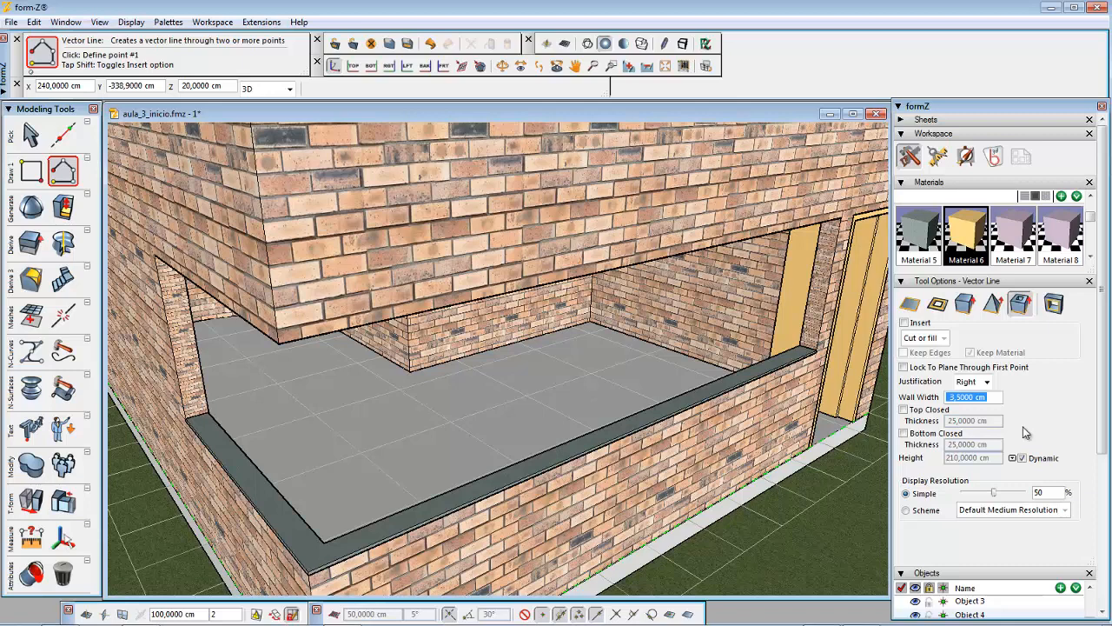
type("0,8")
left_click(1024, 400)
Give Material 7 the Glass Daytime material from the Glass library
double_click(1012, 230)
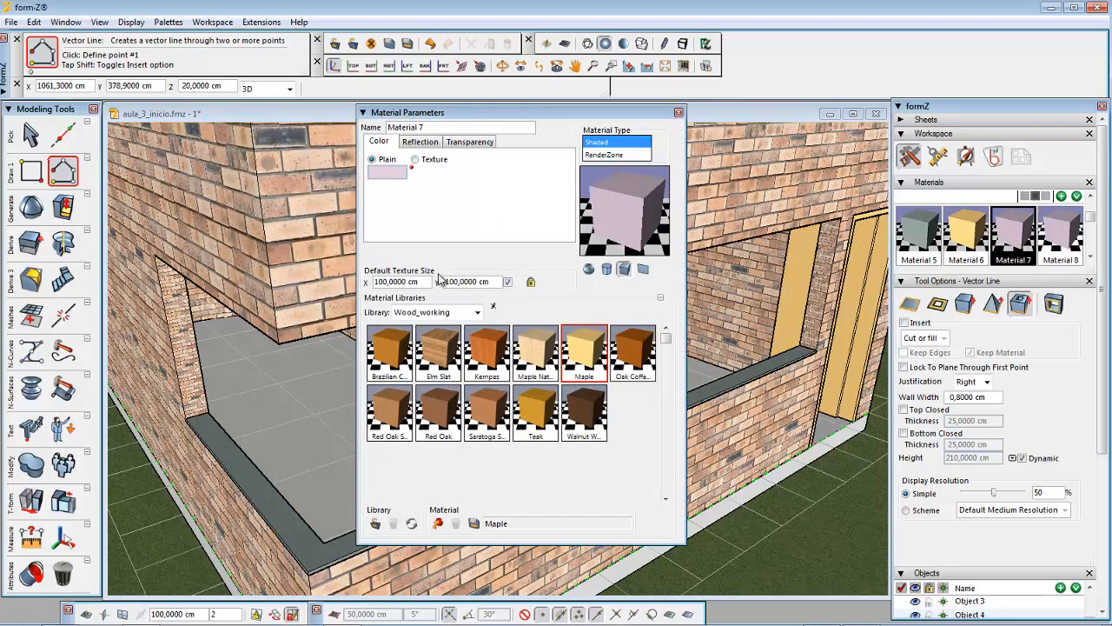
left_click(477, 312)
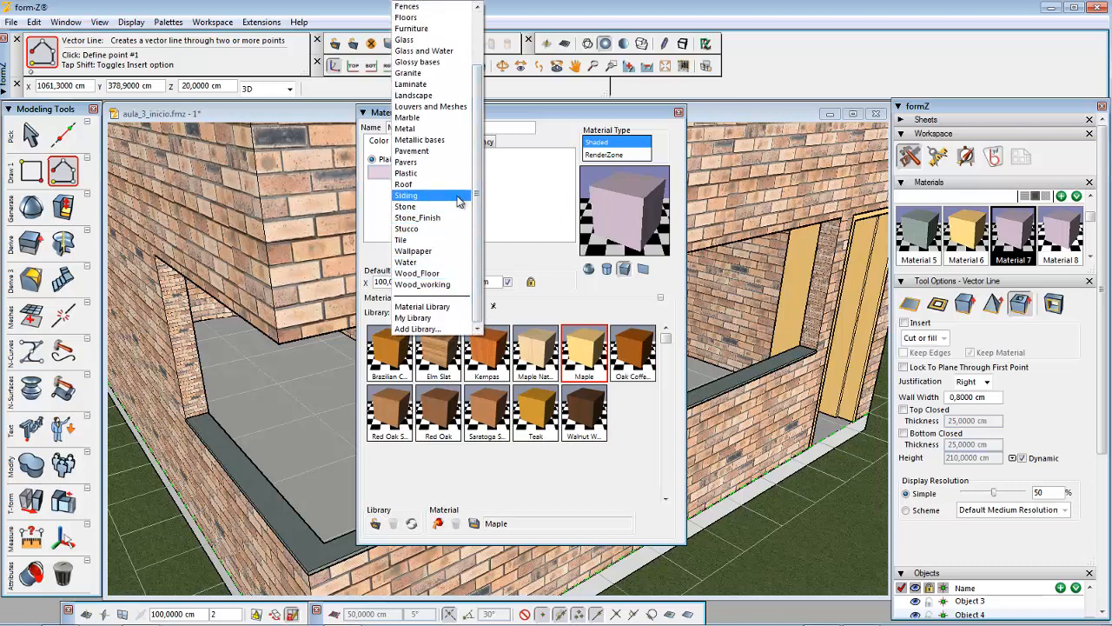
scroll(459, 202, "up", 2)
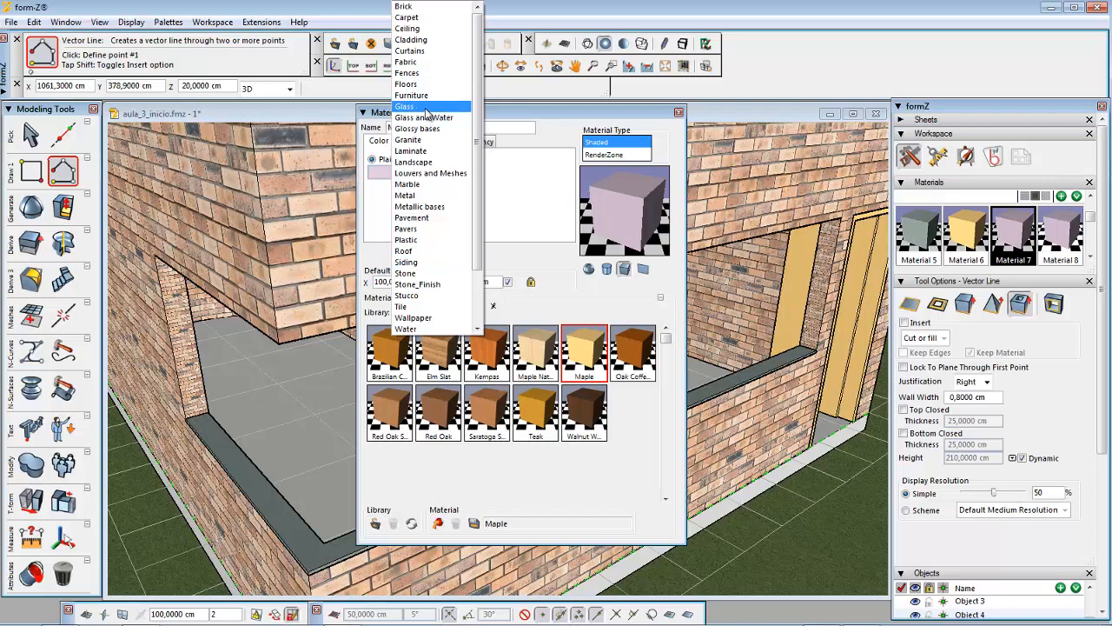
left_click(424, 107)
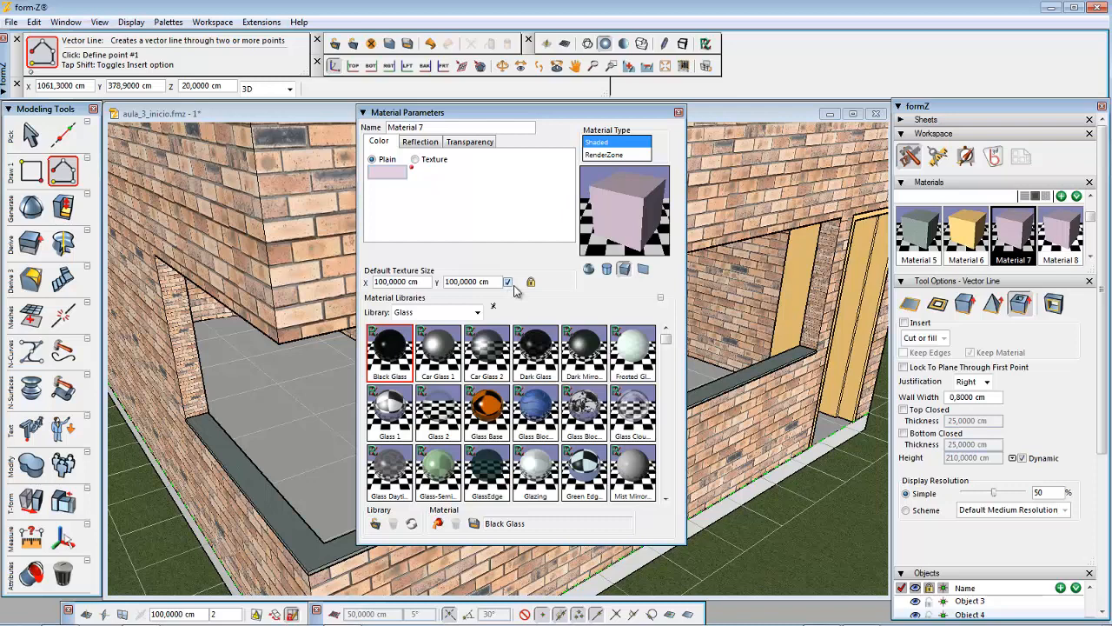
left_click(389, 468)
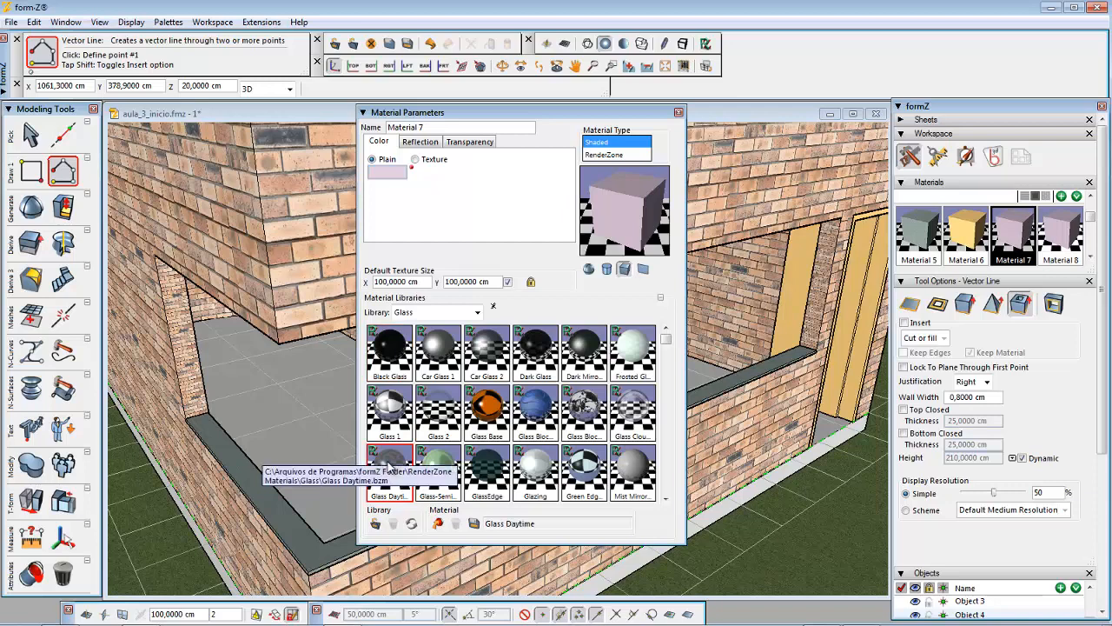
left_click_drag(389, 469, 619, 213)
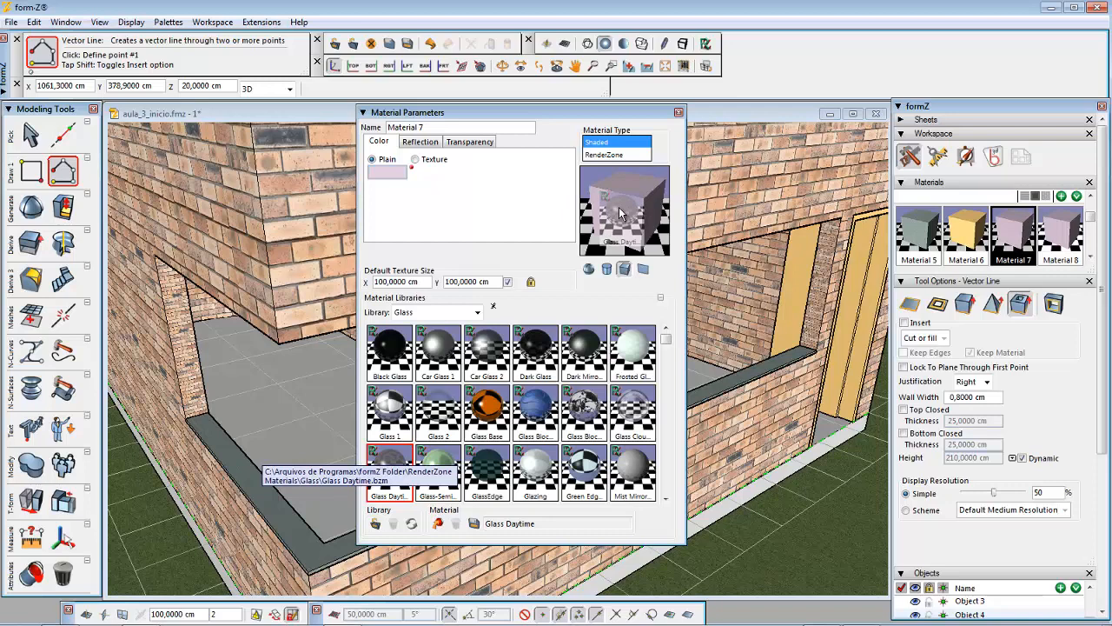
left_click_drag(619, 213, 621, 215)
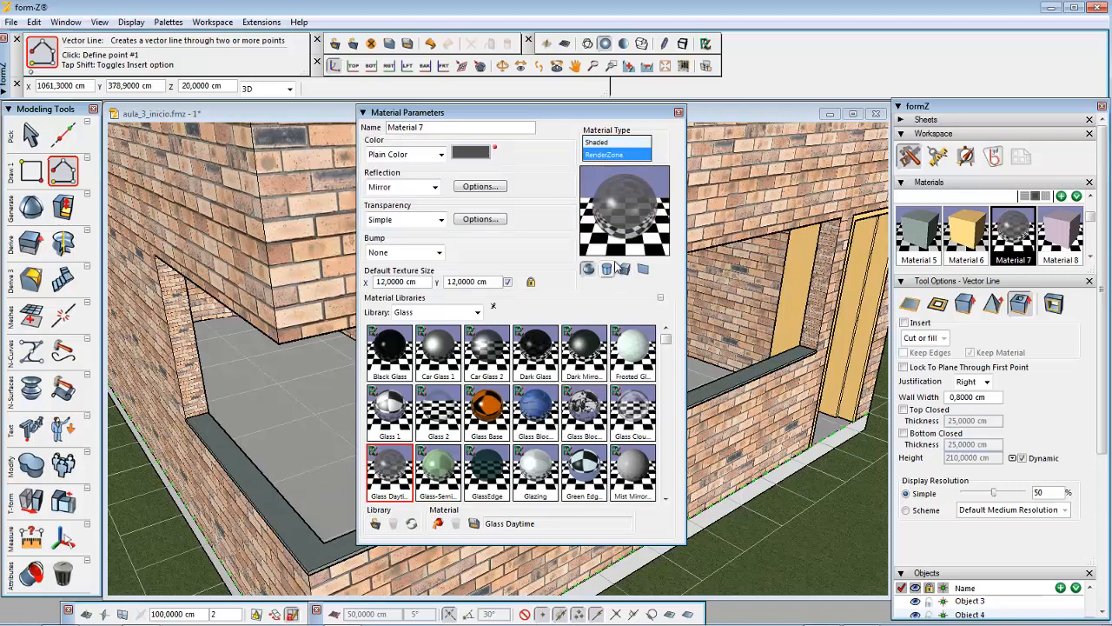
left_click(678, 113)
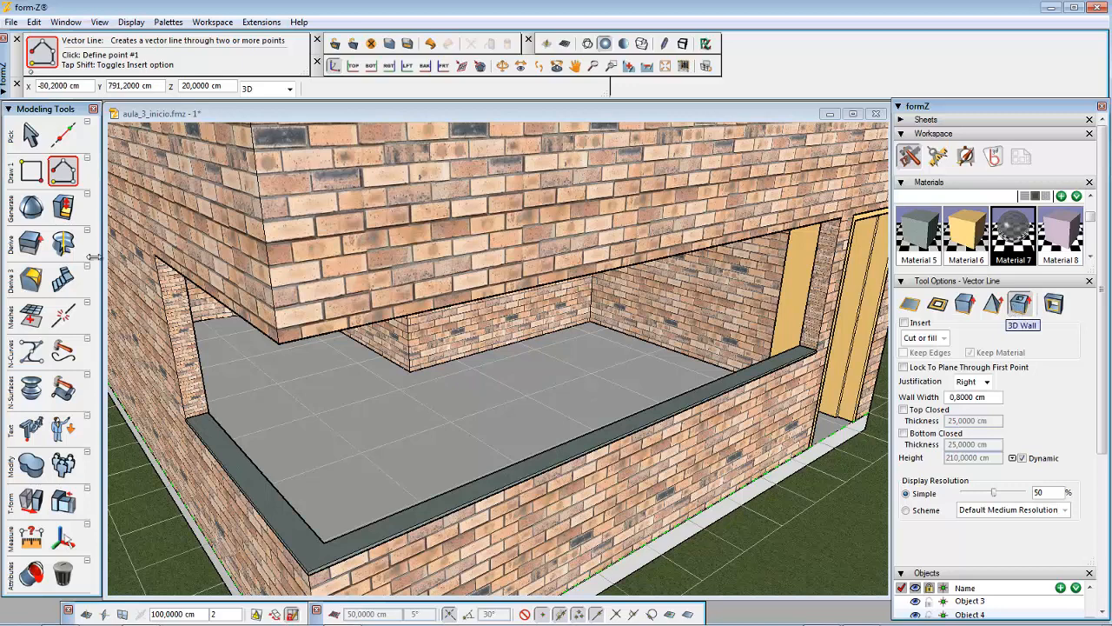
Release the reference plane from the floor and lock it to the top face of the window sill
left_click(68, 174)
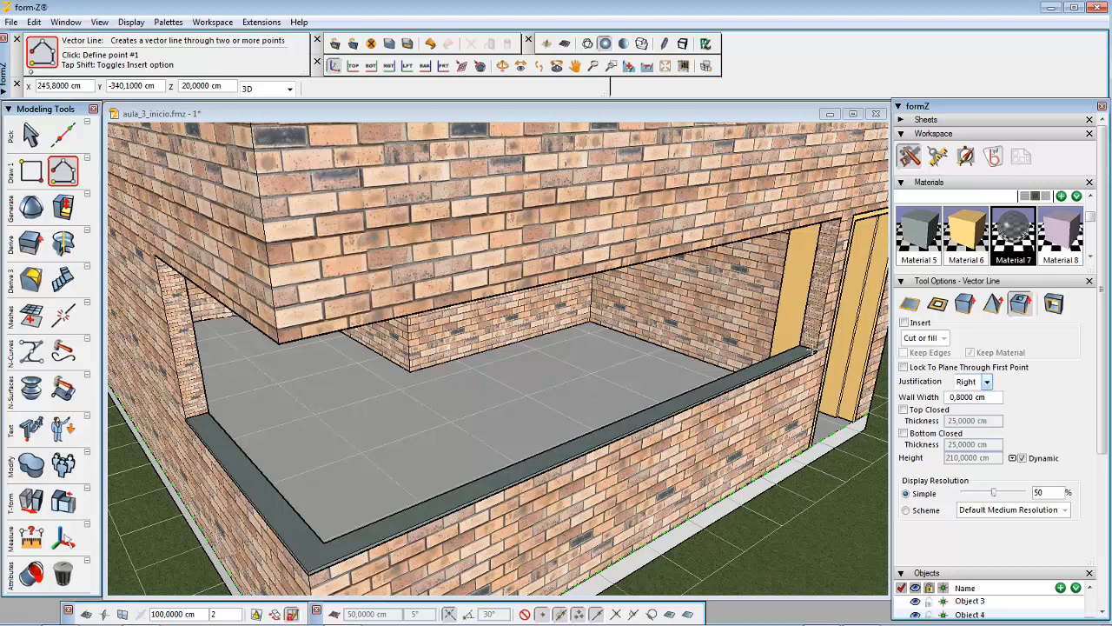
scroll(803, 329, "up", 10)
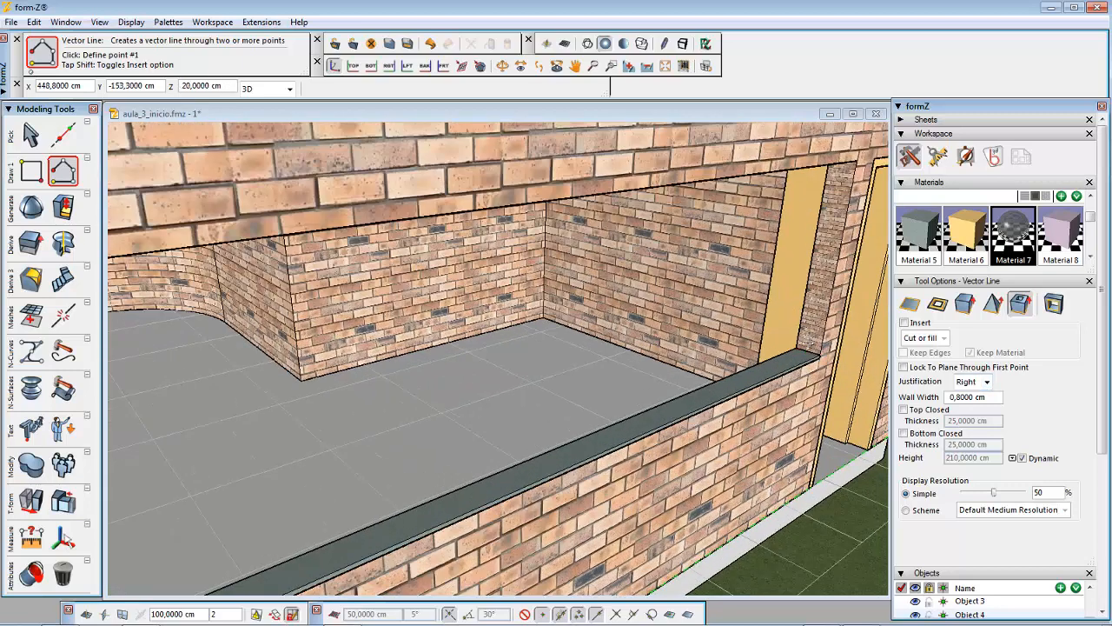
scroll(804, 345, "up", 1)
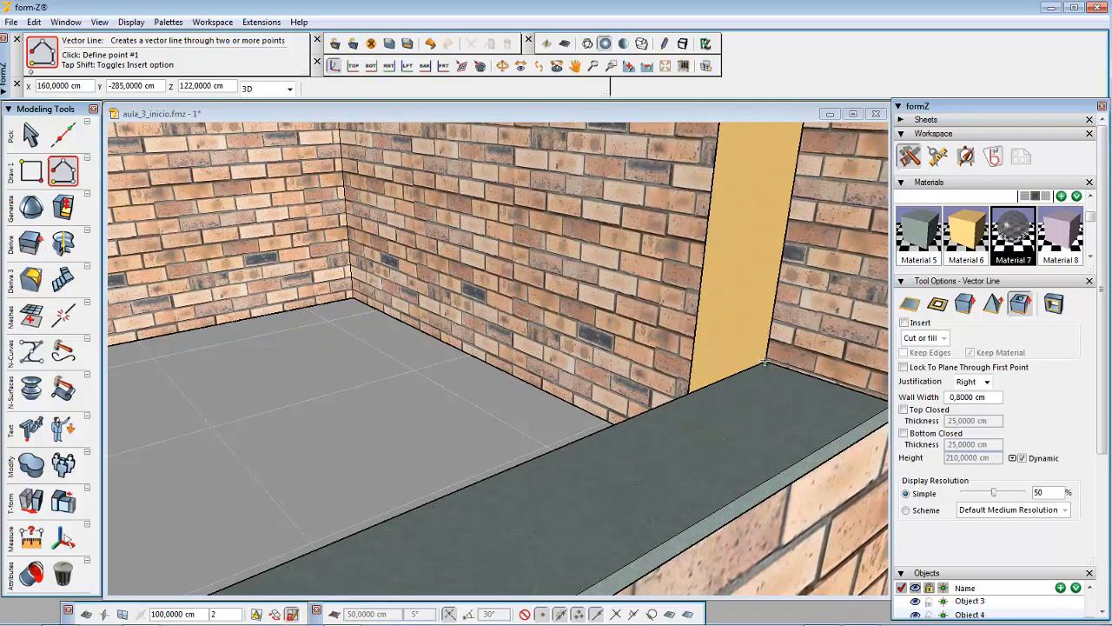
right_click(686, 431)
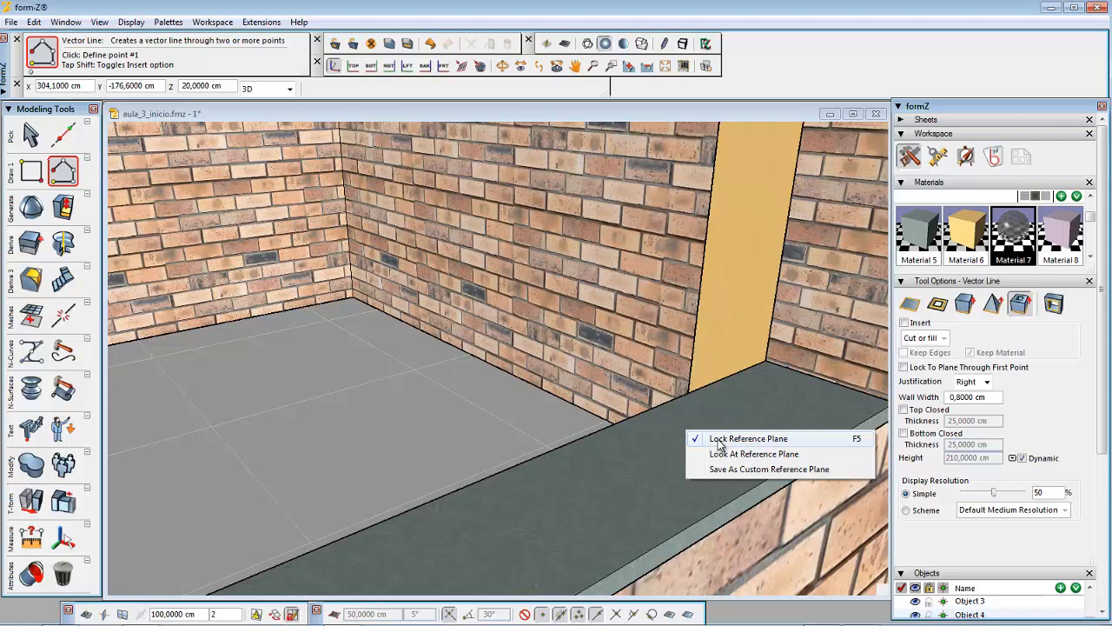
left_click(719, 440)
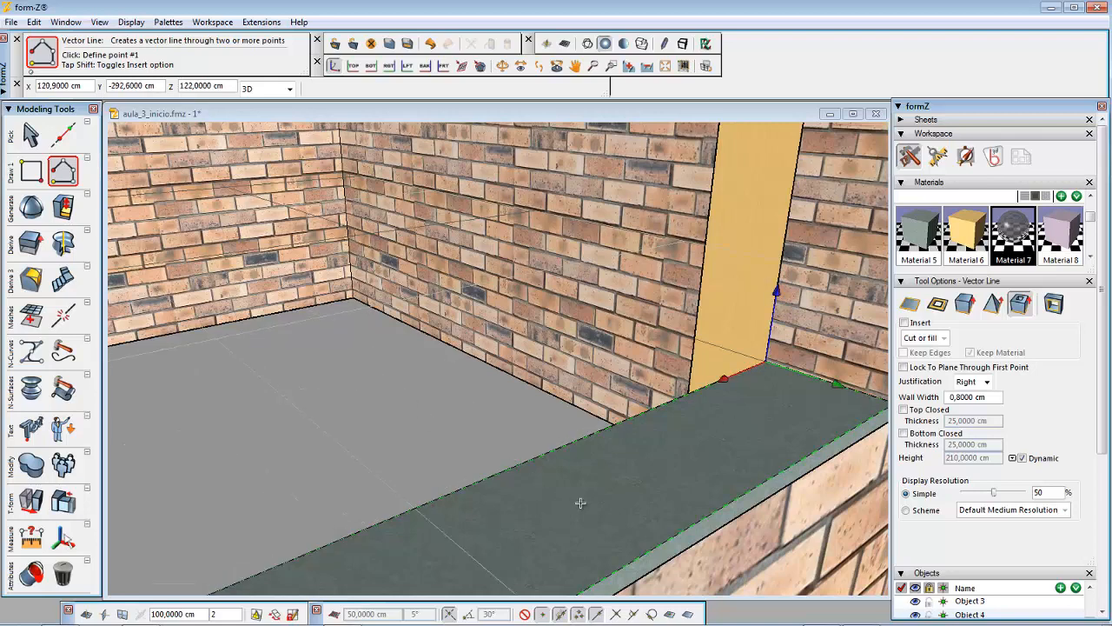
right_click(602, 459)
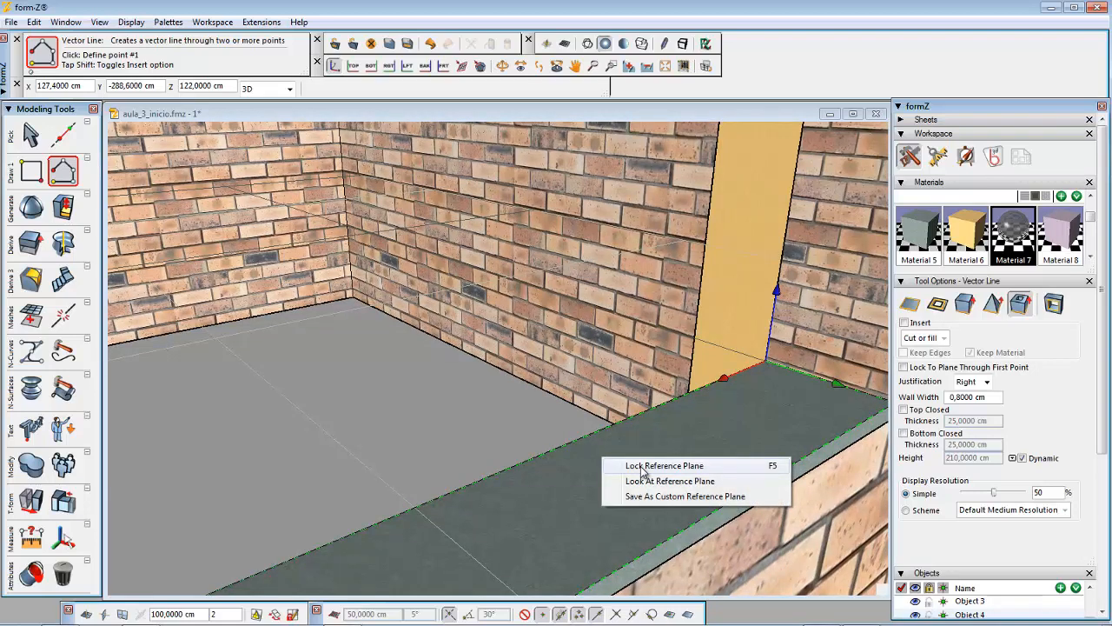
left_click(640, 466)
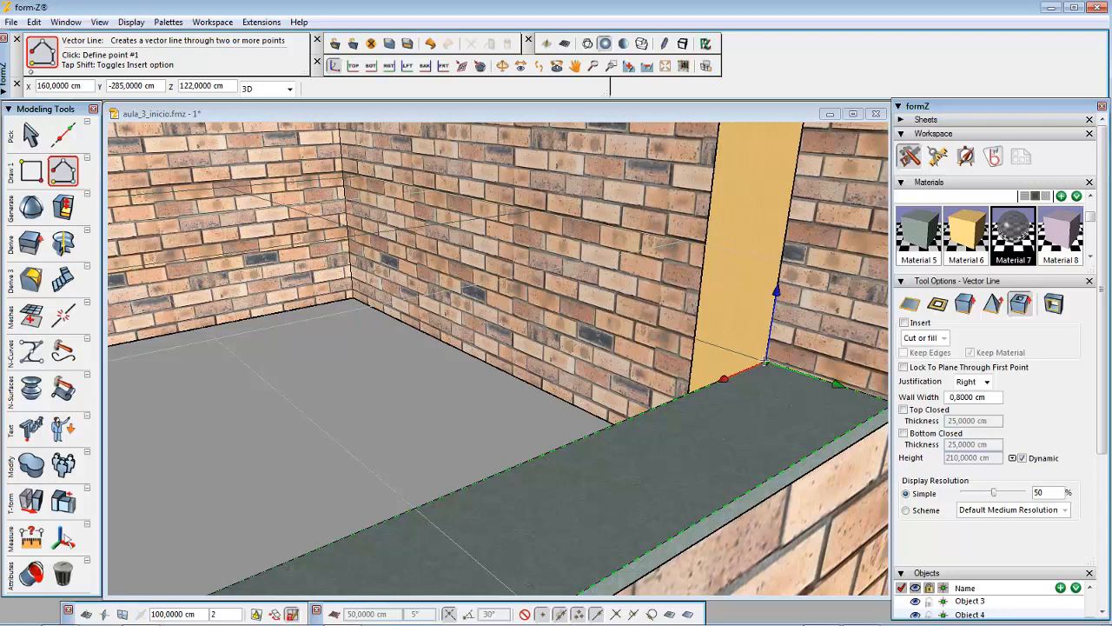
Draw the glass wall's first segment, 445 cm long, along the sill's inner edge from the door-side end to the inner corner
left_click(765, 361)
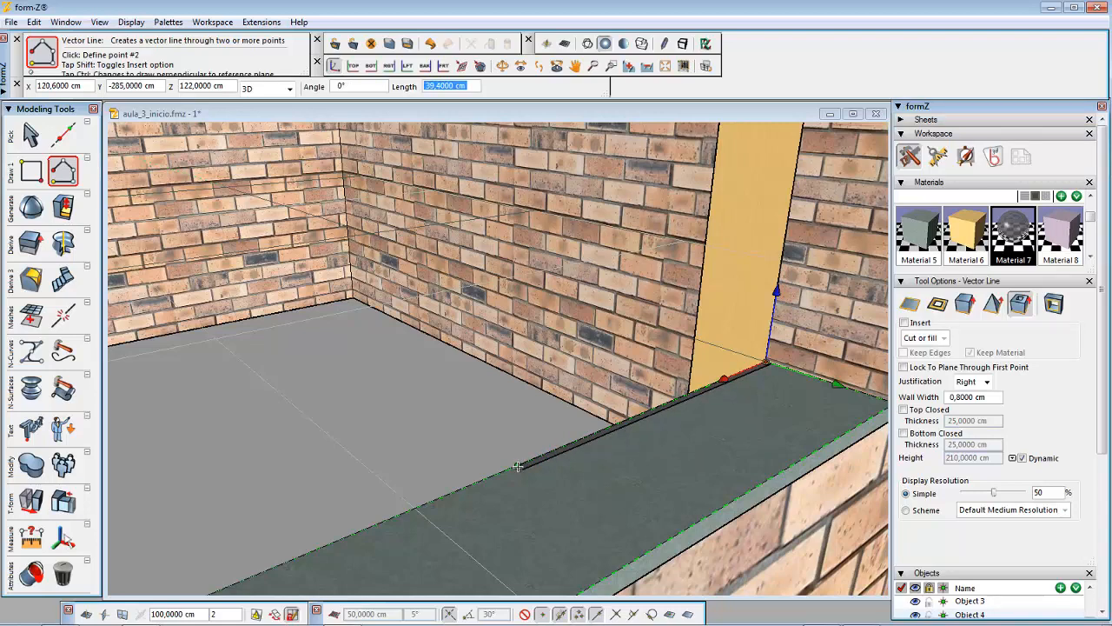
scroll(518, 467, "down", 6)
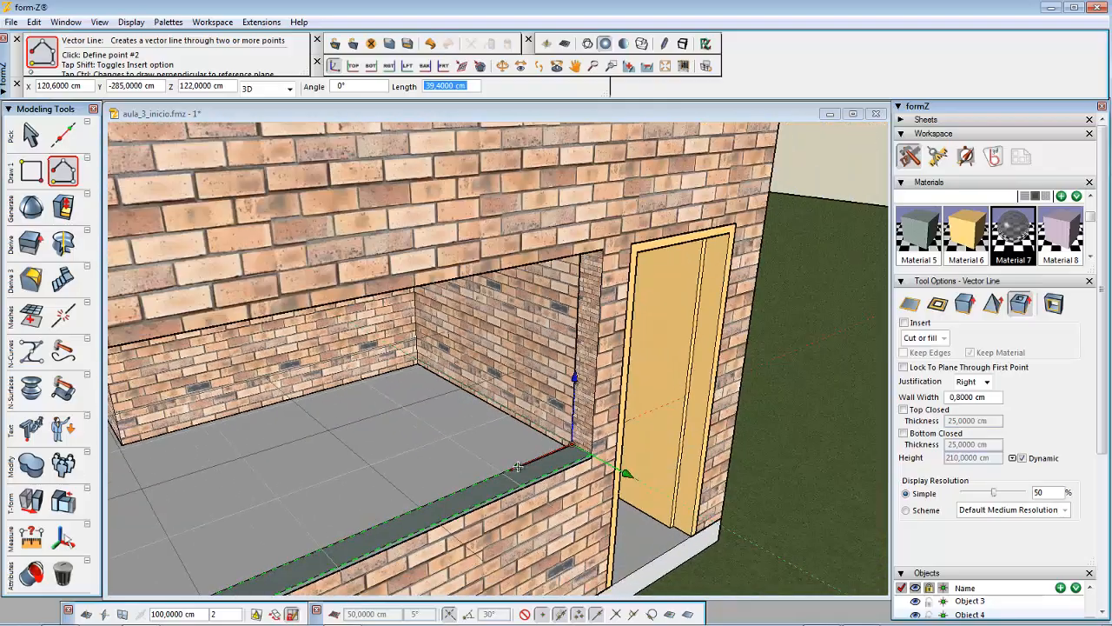
middle_click_drag(518, 466, 772, 380)
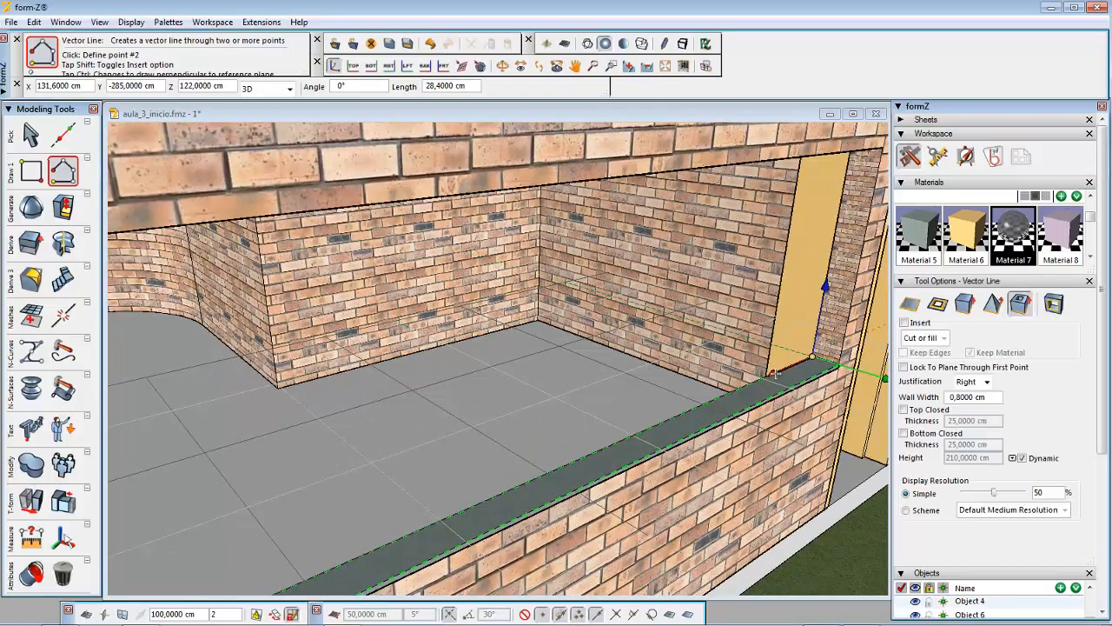
scroll(757, 385, "down", 3)
scroll(697, 420, "down", 5)
scroll(535, 481, "up", 3)
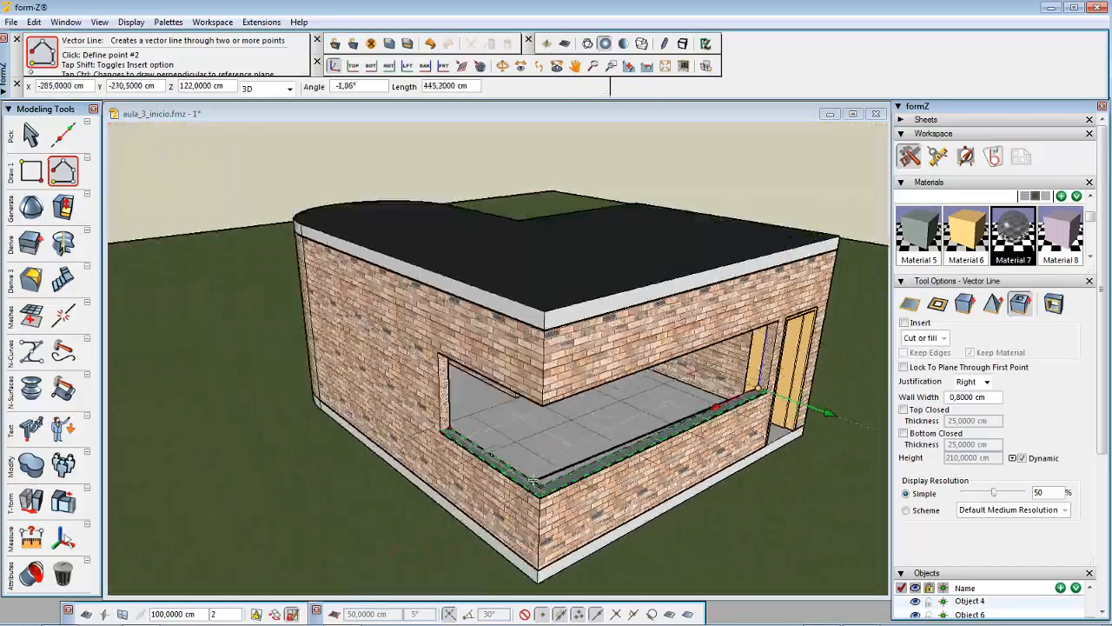
scroll(535, 480, "up", 8)
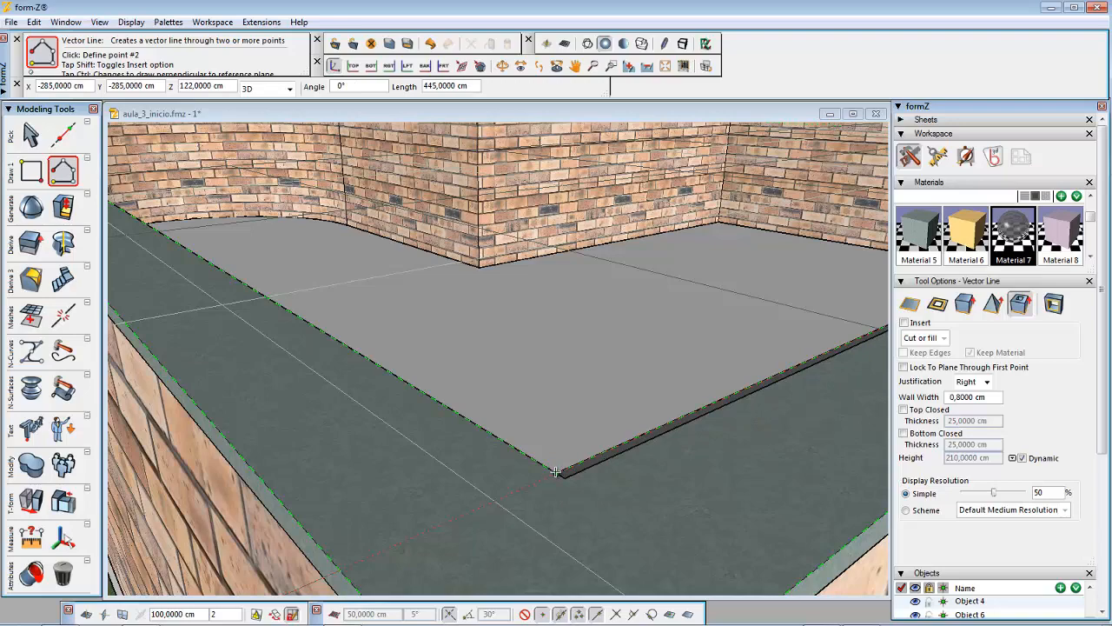
left_click(555, 472)
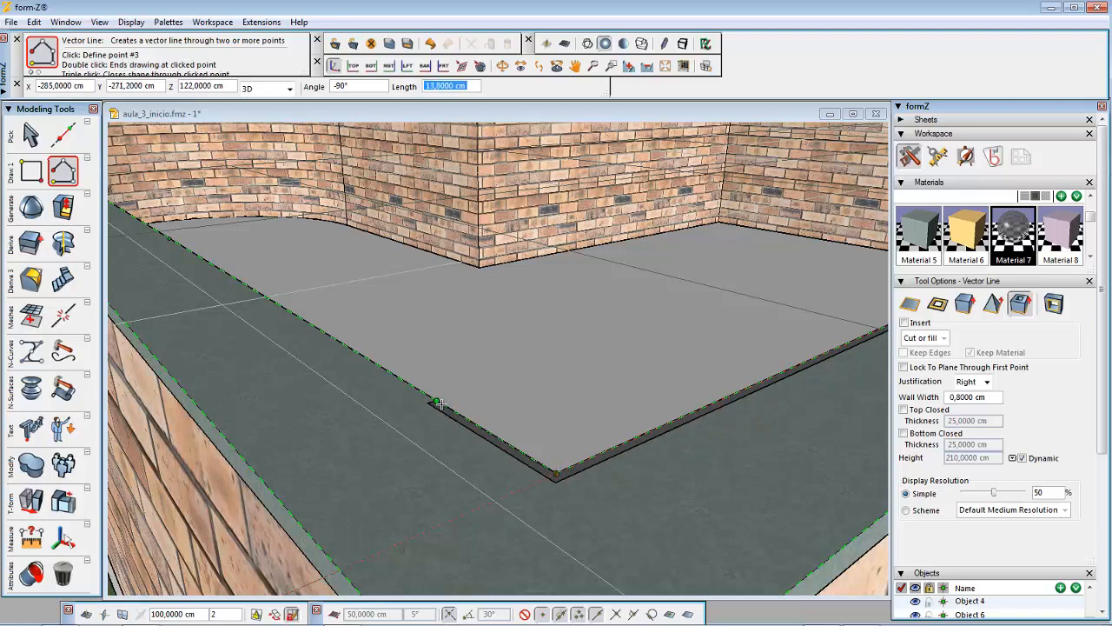
Continue the glass line 185 cm along the sill's other inner edge to the far window jamb and finish the line
scroll(458, 408, "down", 5)
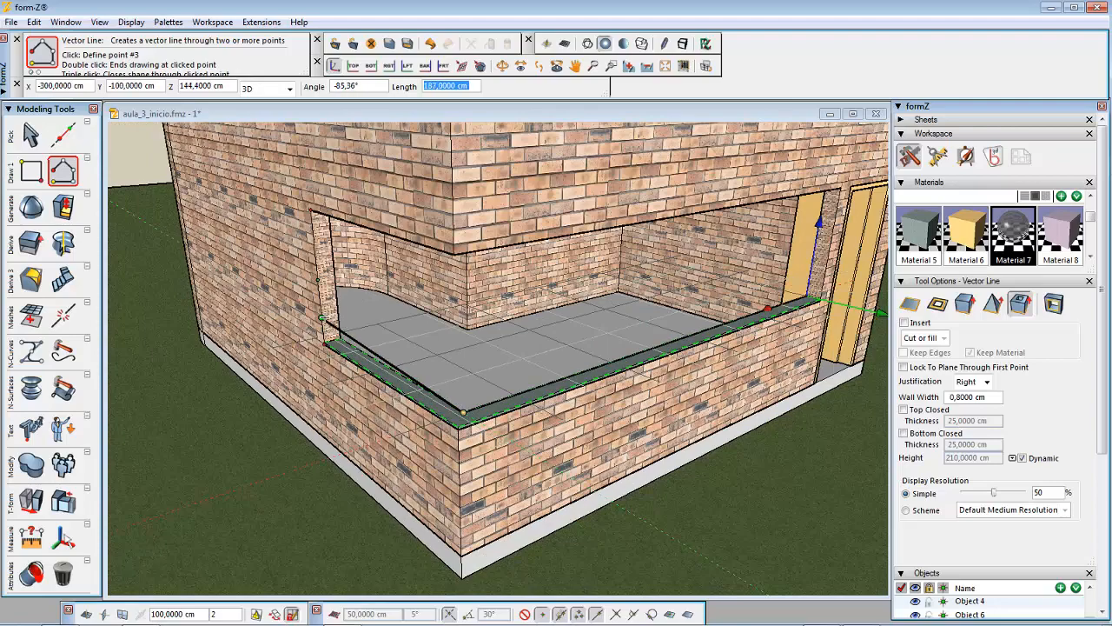
scroll(331, 326, "up", 5)
scroll(347, 405, "up", 5)
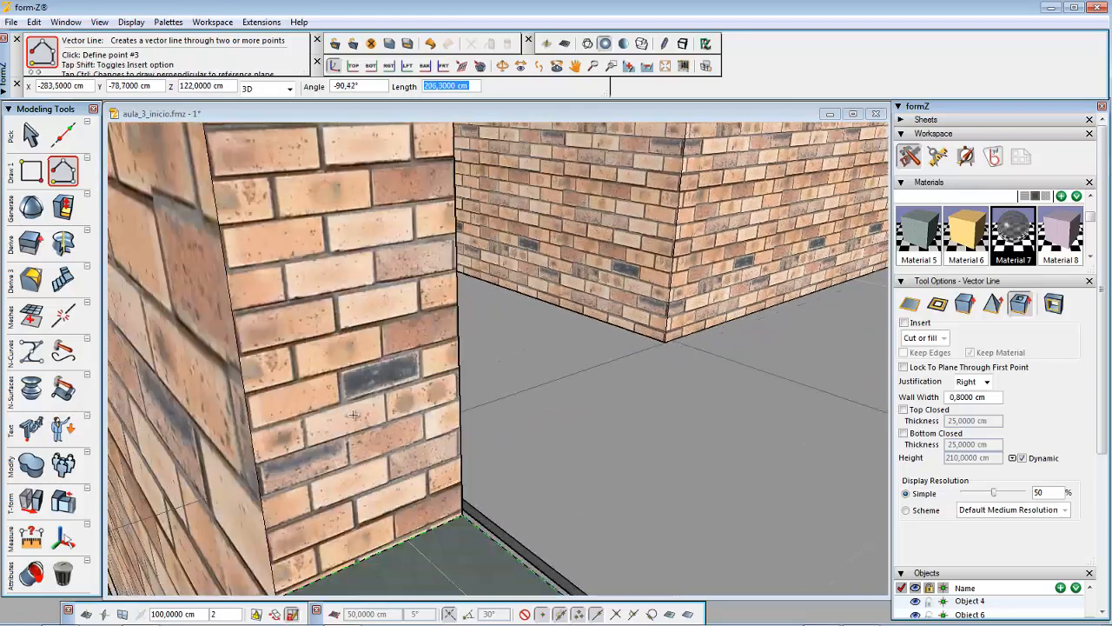
scroll(354, 417, "down", 5)
scroll(372, 441, "up", 2)
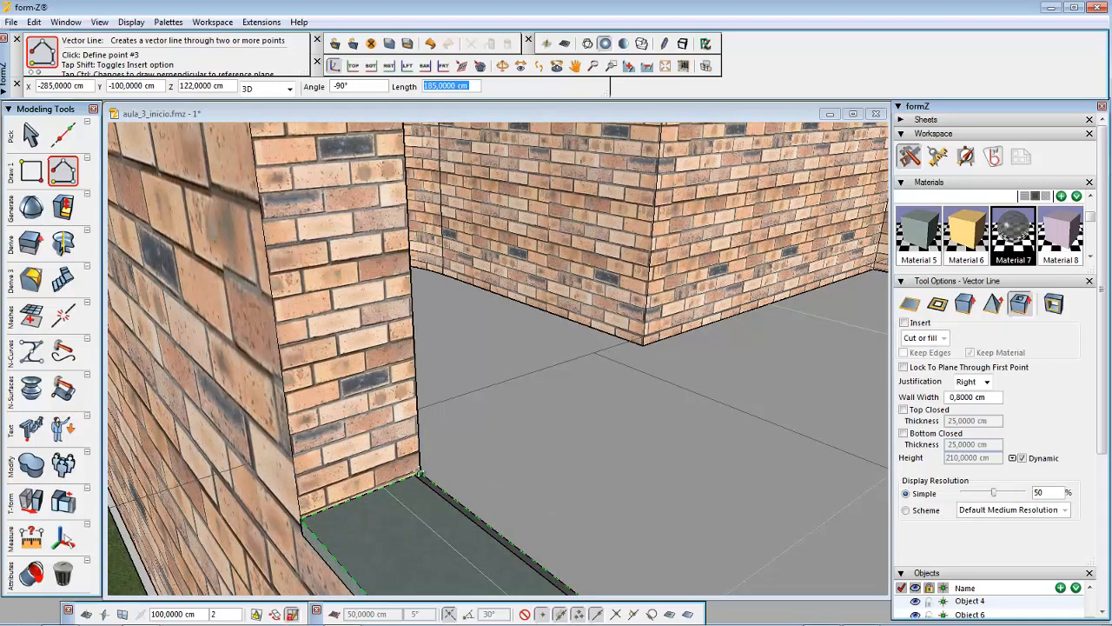
double_click(420, 472)
Raise the glass panes 113 cm to the upper edge of the window opening and save the project
scroll(421, 356, "down", 2)
scroll(421, 356, "down", 5)
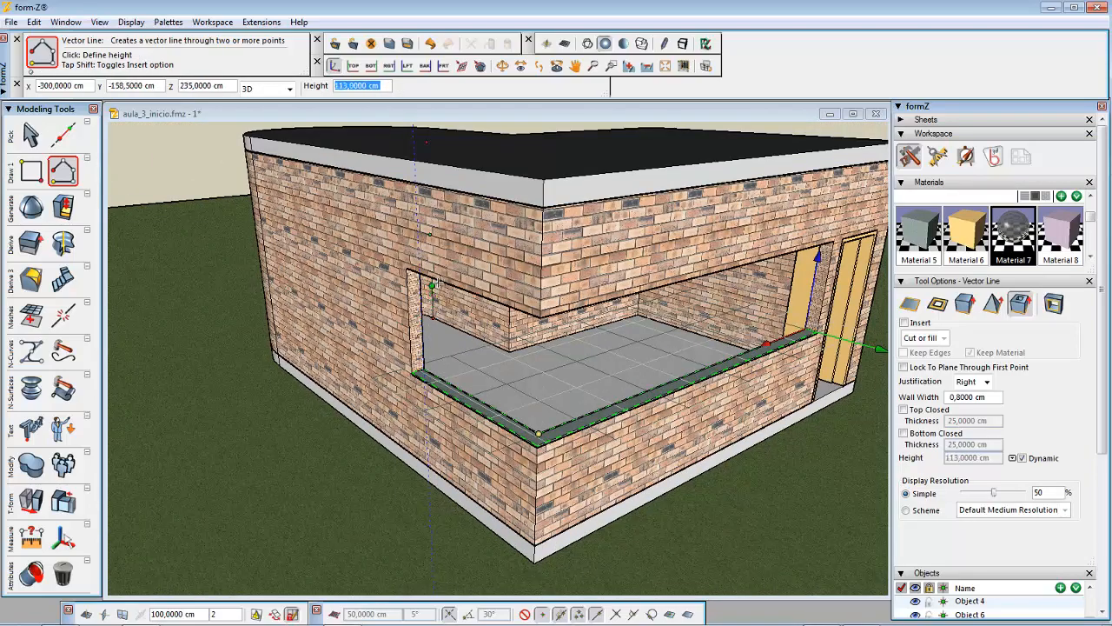
scroll(439, 282, "up", 4)
scroll(439, 281, "up", 1)
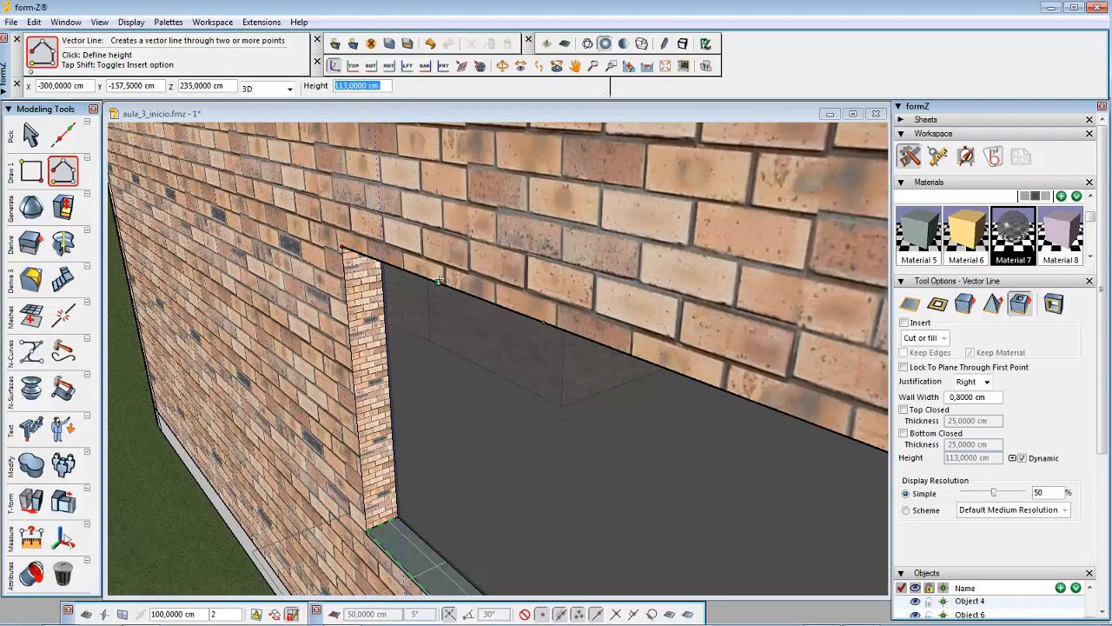
left_click(439, 281)
scroll(439, 281, "down", 6)
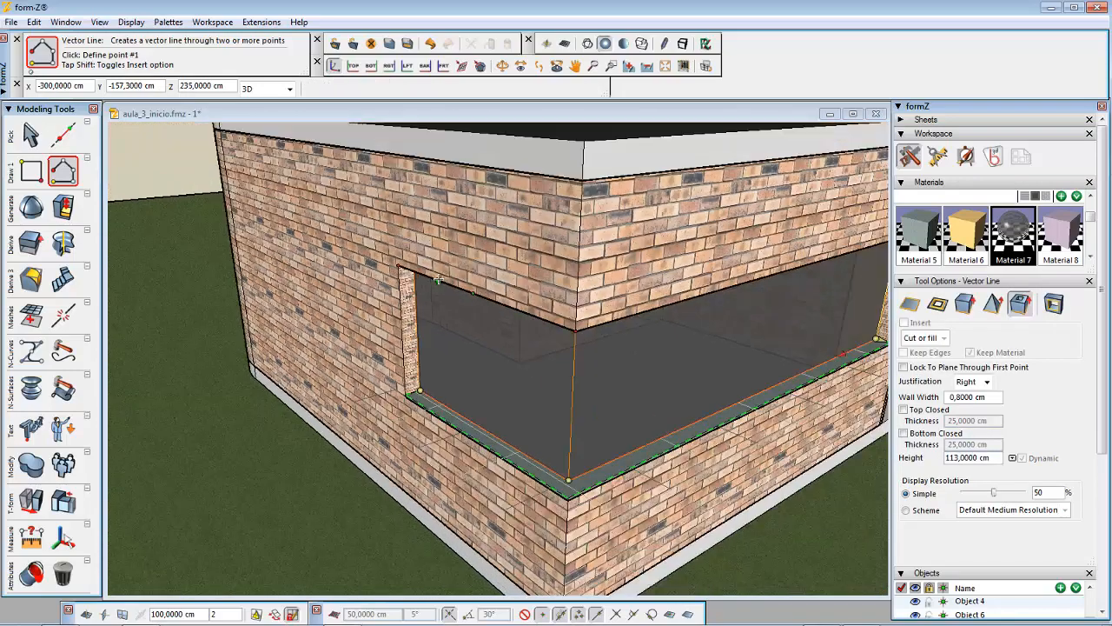
middle_click_drag(567, 323, 496, 395)
middle_click_drag(496, 439, 526, 452)
middle_click_drag(513, 580, 524, 541)
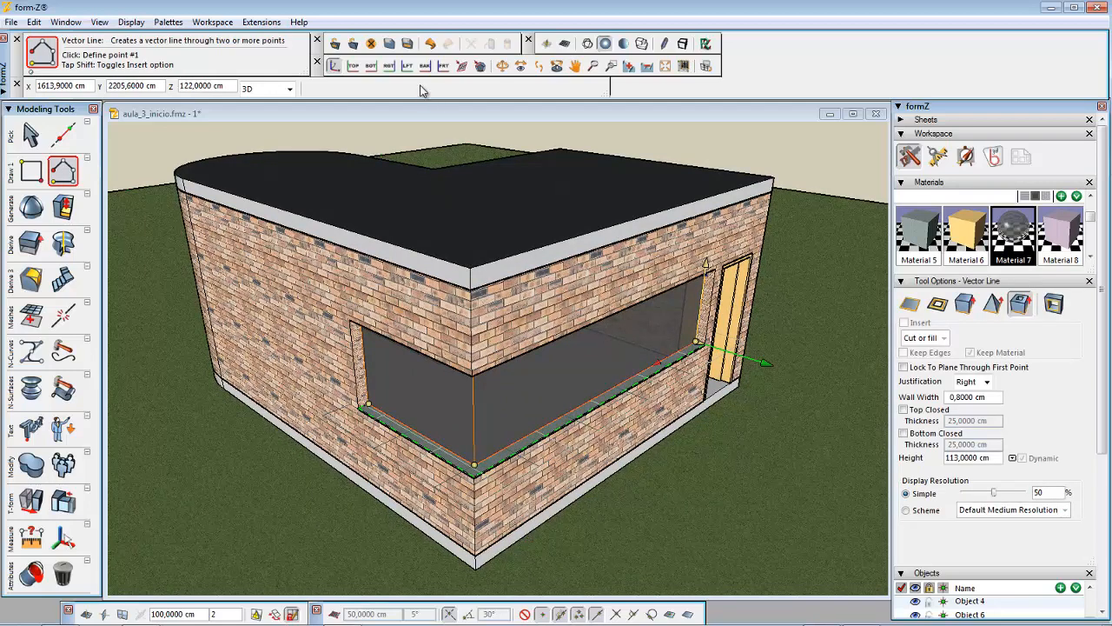
left_click(390, 46)
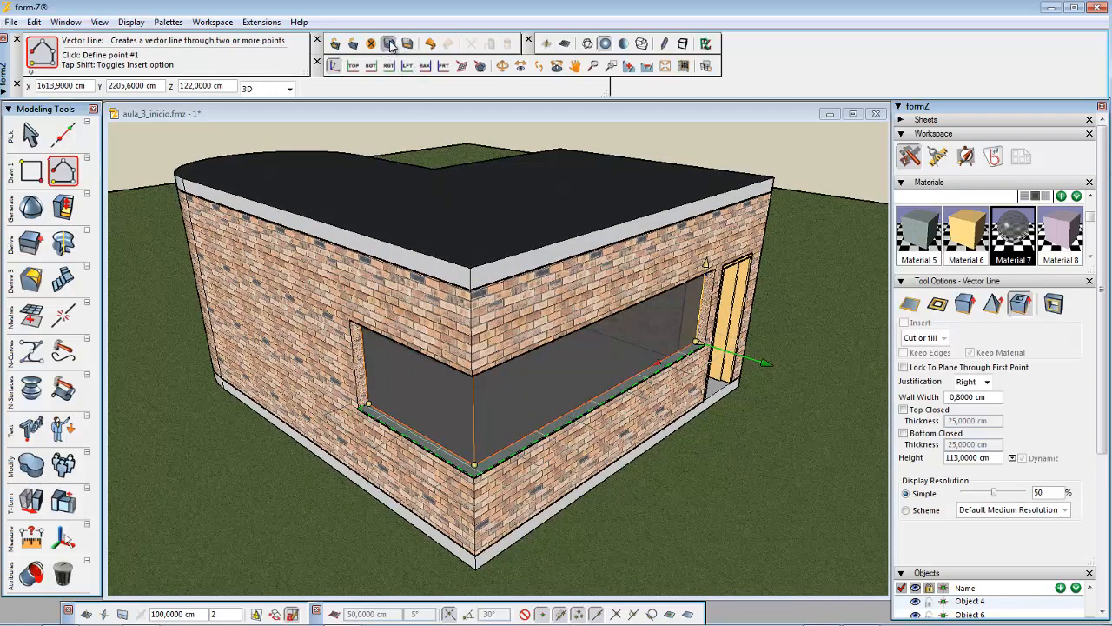